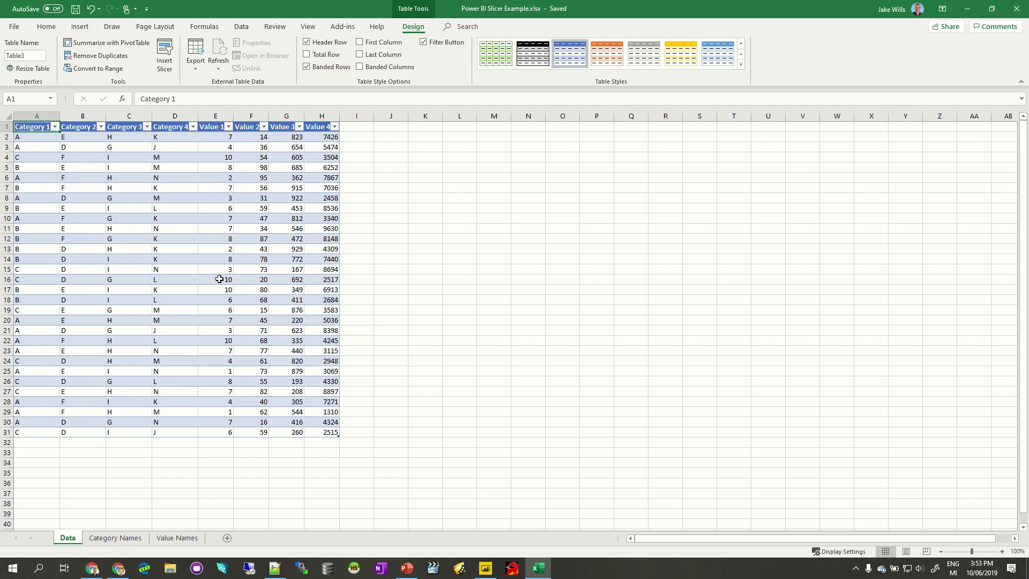
# Recalculate the random numbers in the Data table with F9 and save the workbook.
pyautogui.click(385, 186)
pyautogui.press('F9')
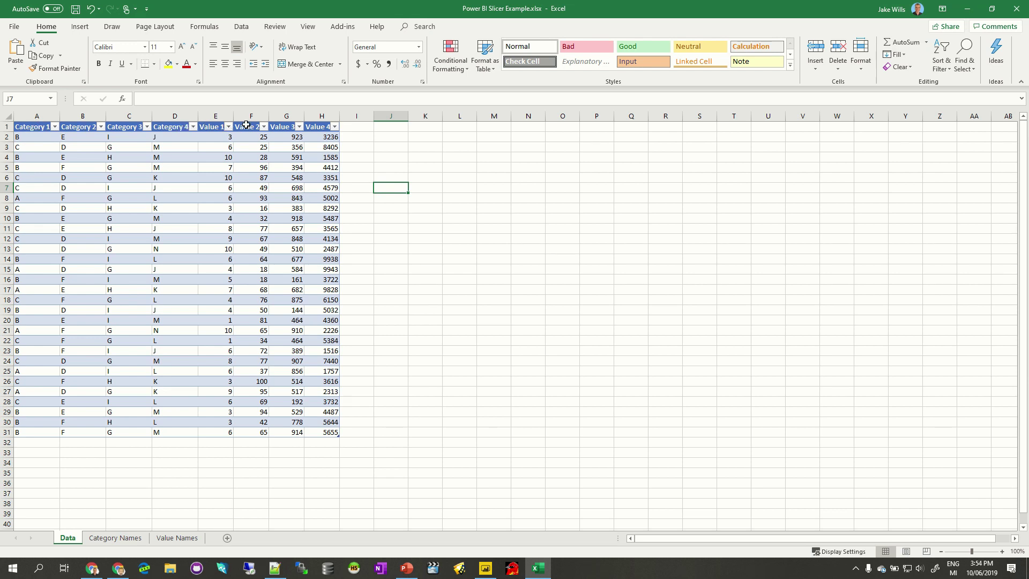
pyautogui.click(75, 9)
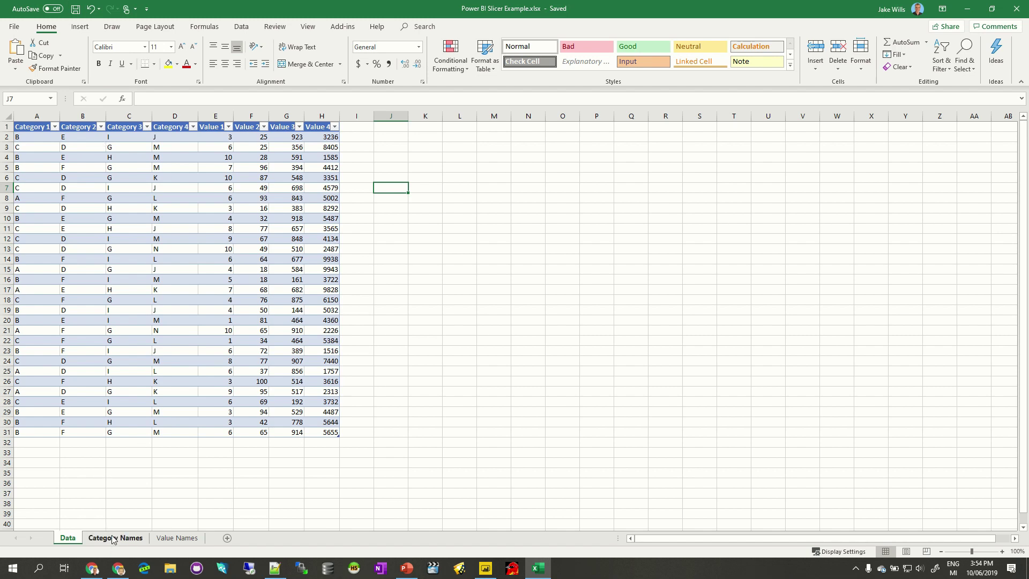
# Check the Category Names and Value Names sheet lists, then return to the Data sheet.
pyautogui.click(113, 538)
pyautogui.click(37, 139)
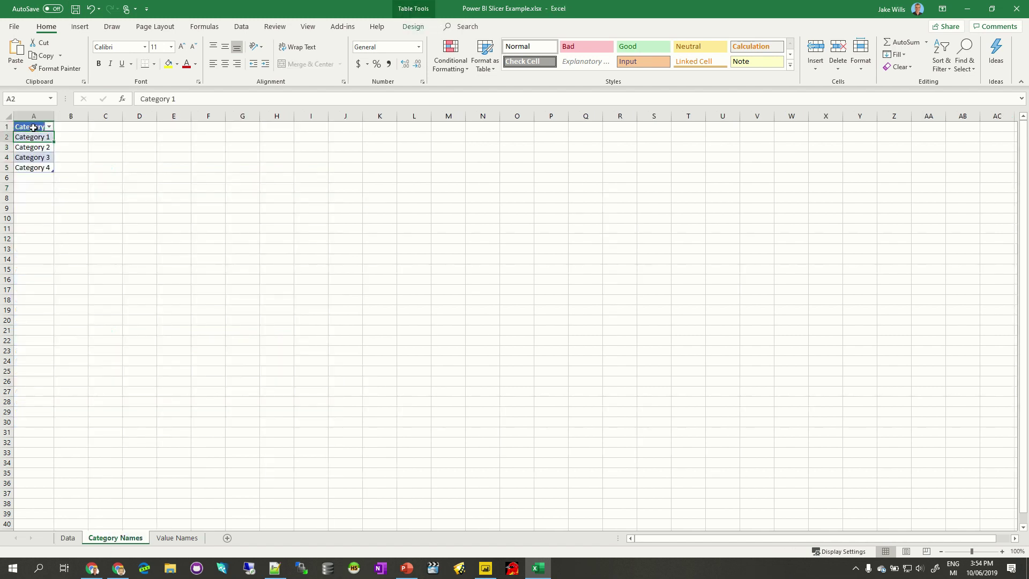
pyautogui.click(171, 537)
pyautogui.write('Value Value 1 Value 2 Value 3 Value 4')
pyautogui.click(36, 140)
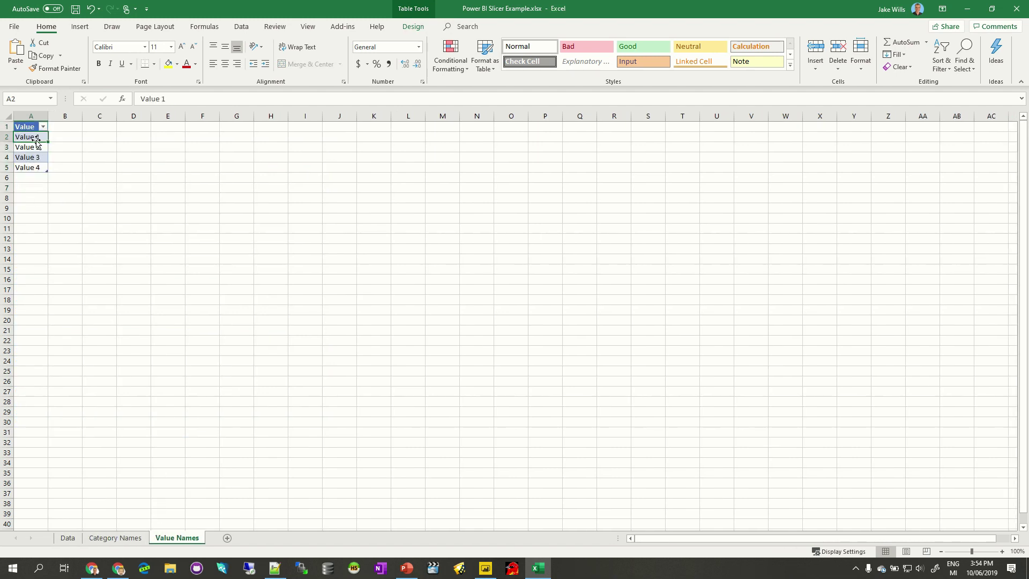
pyautogui.click(67, 538)
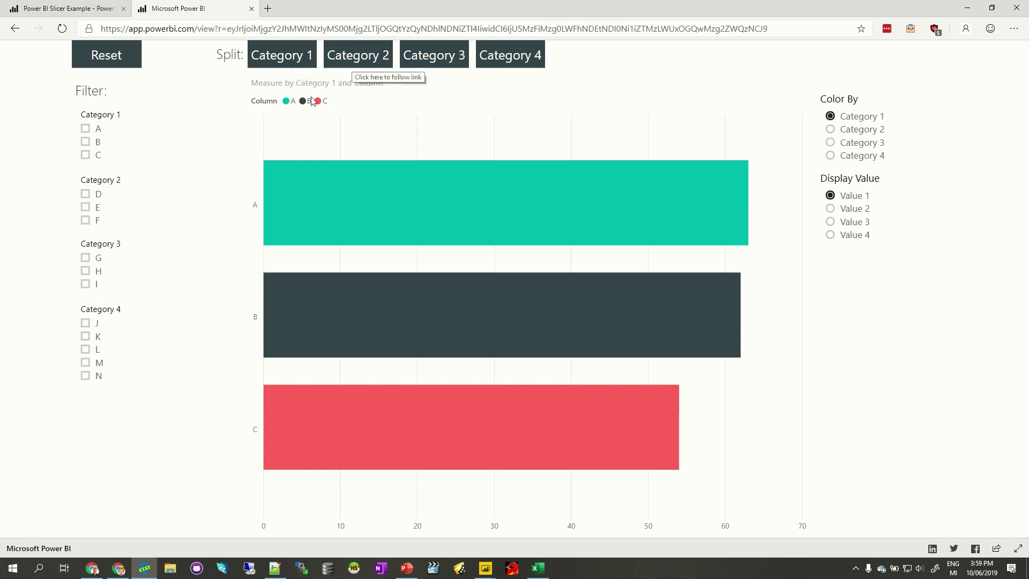
# Split the published chart by Category 2, Category 3 and Category 4 in turn.
pyautogui.click(345, 63)
pyautogui.click(453, 63)
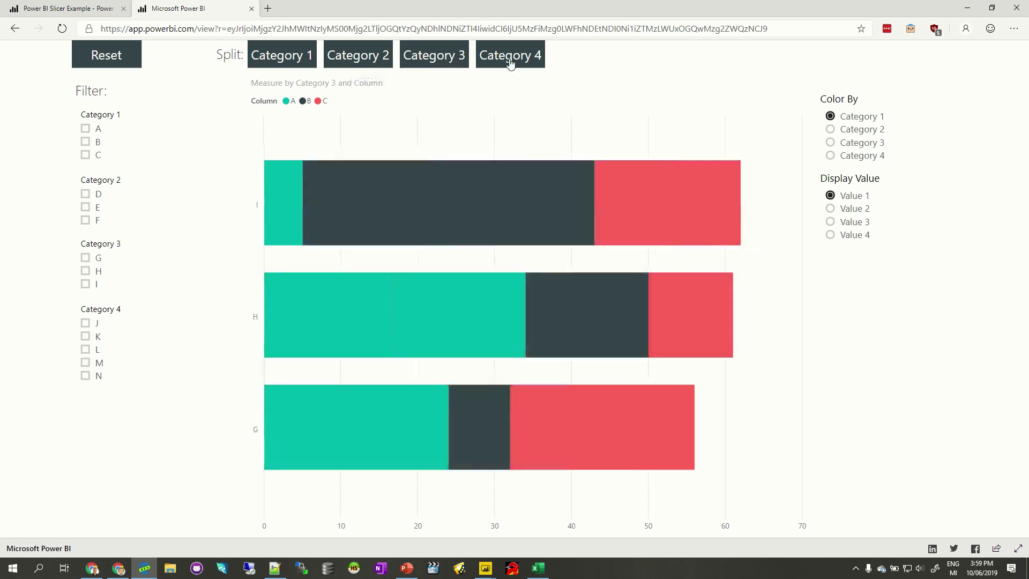
pyautogui.click(509, 62)
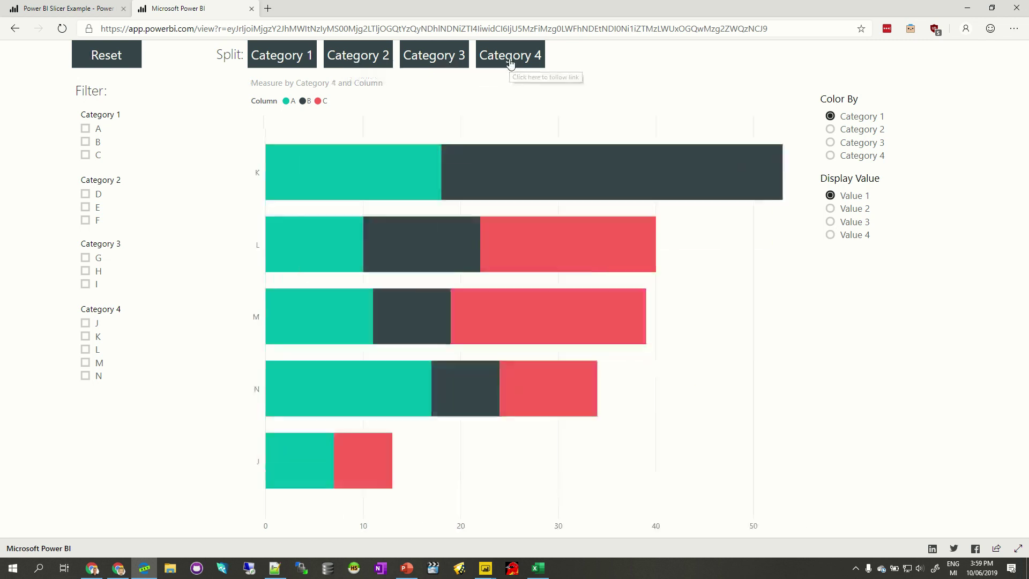
# Colour the bars by Category 2, Category 3 and Category 4.
pyautogui.click(850, 130)
pyautogui.click(851, 142)
pyautogui.click(852, 161)
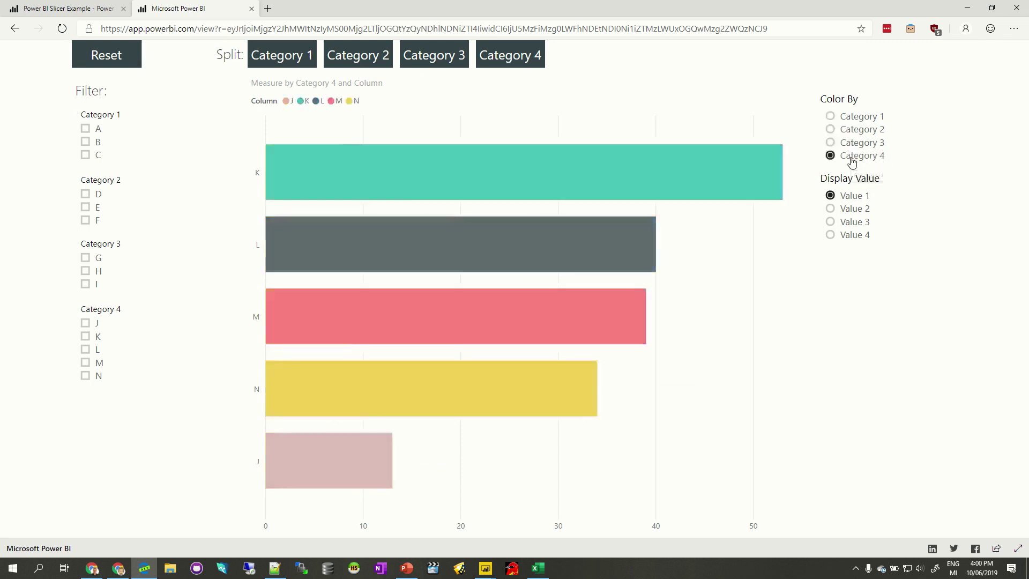
# Show Value 2, Value 3 and Value 4 in the chart.
pyautogui.click(856, 209)
pyautogui.click(856, 223)
pyautogui.click(851, 235)
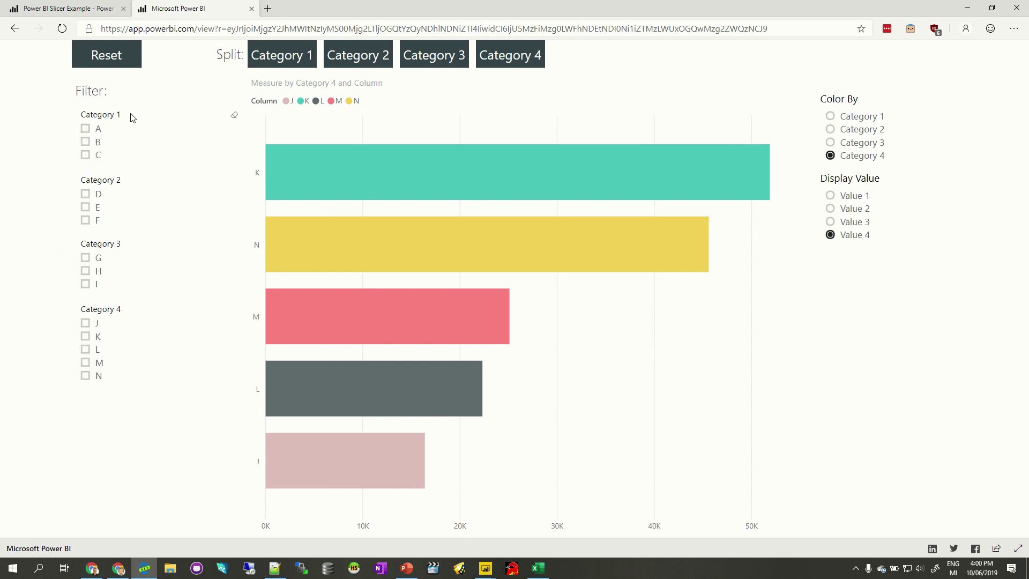
# Filter the slicers to items A, E and I, then reset the report to defaults.
pyautogui.click(99, 130)
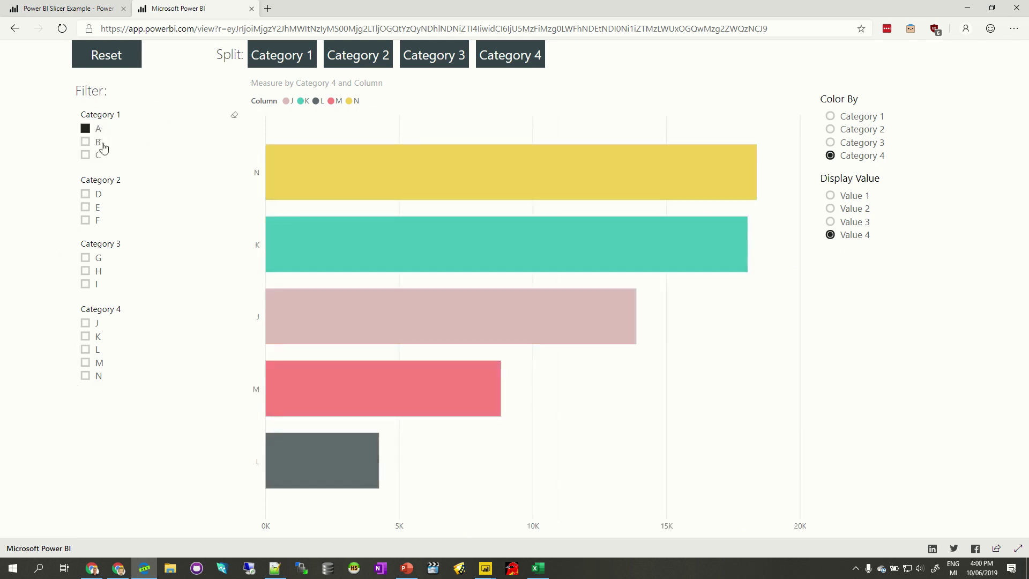
pyautogui.click(98, 208)
pyautogui.click(100, 279)
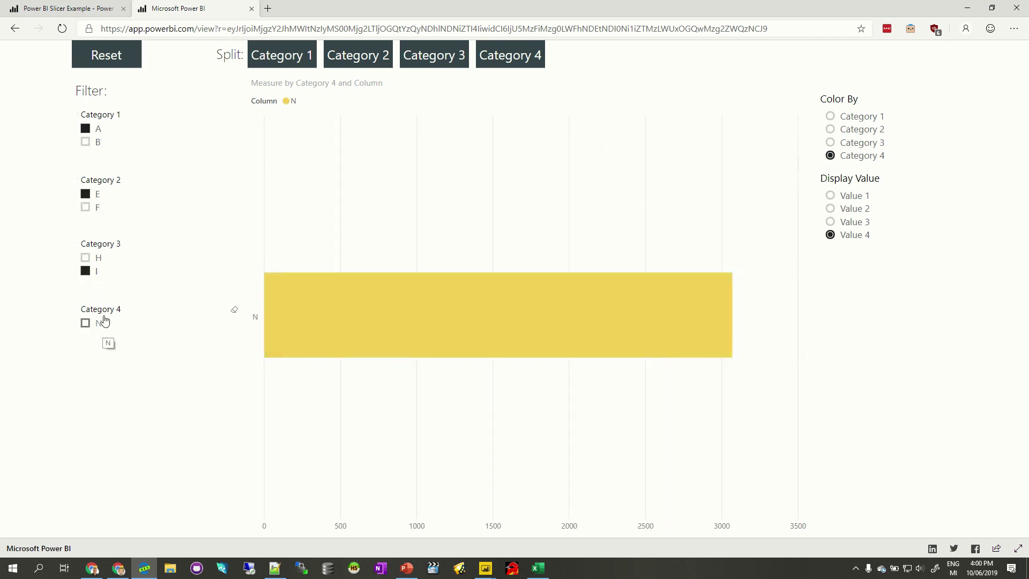
pyautogui.click(104, 64)
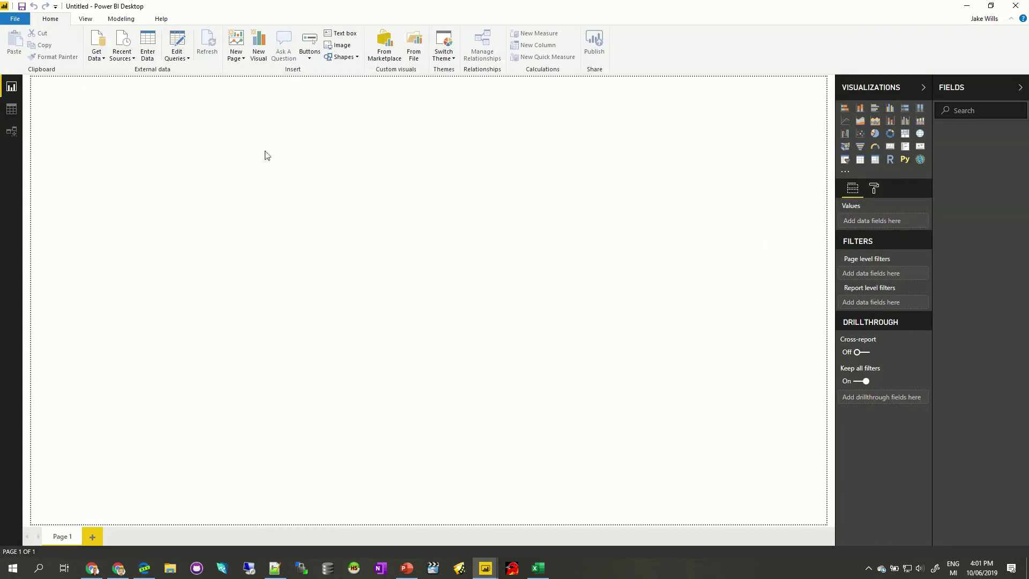
# Open the Power BI Slicer Example workbook as an Excel data source.
pyautogui.click(98, 39)
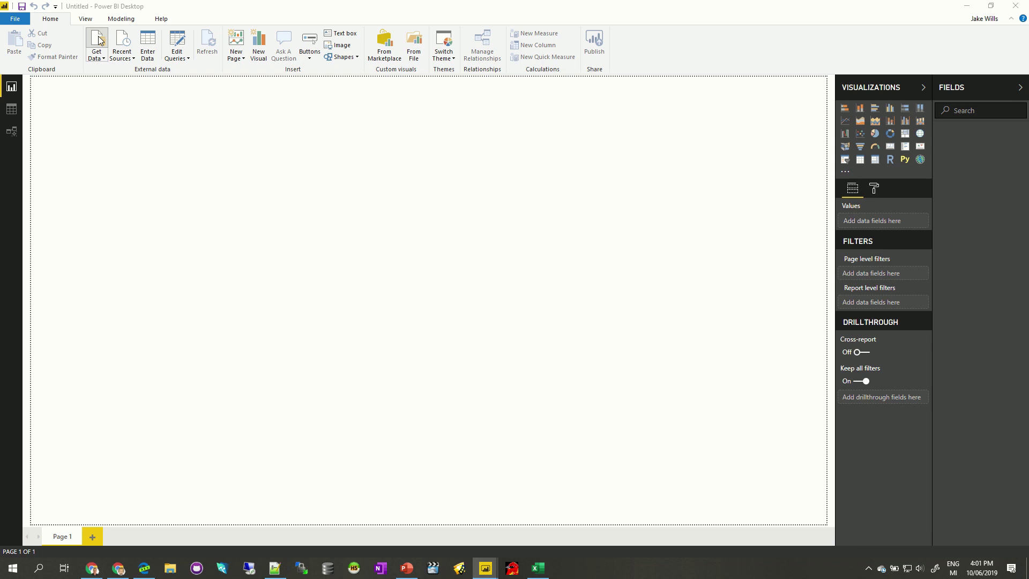
pyautogui.doubleClick(501, 166)
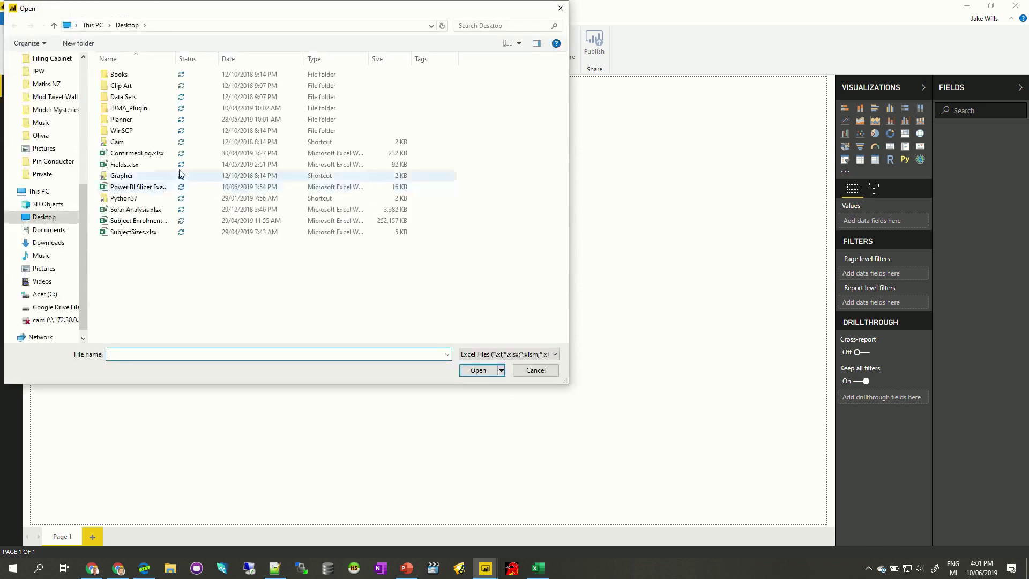
pyautogui.doubleClick(139, 189)
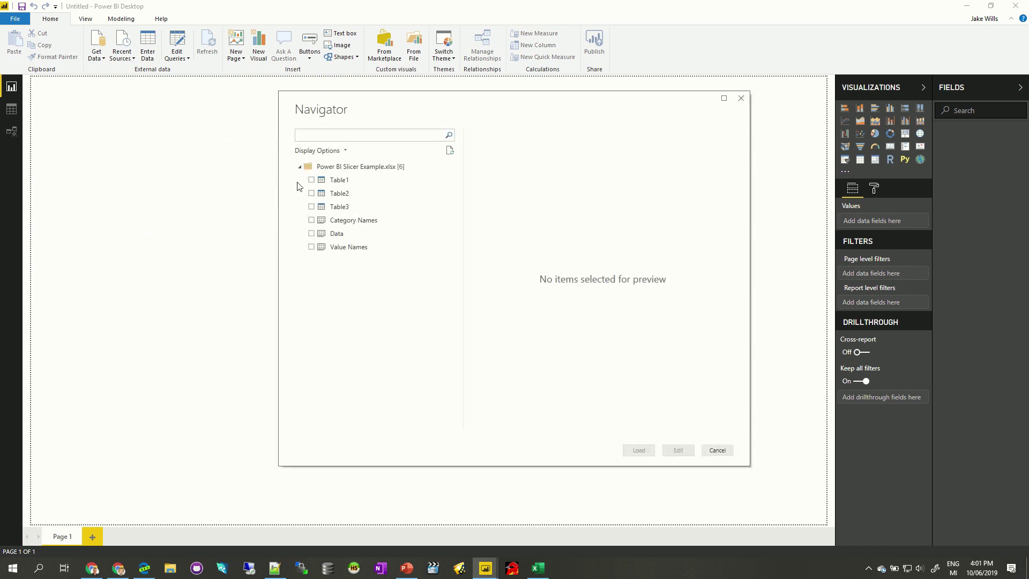
# Select Table1, Table2 and Table3 in Navigator and load them.
pyautogui.click(337, 181)
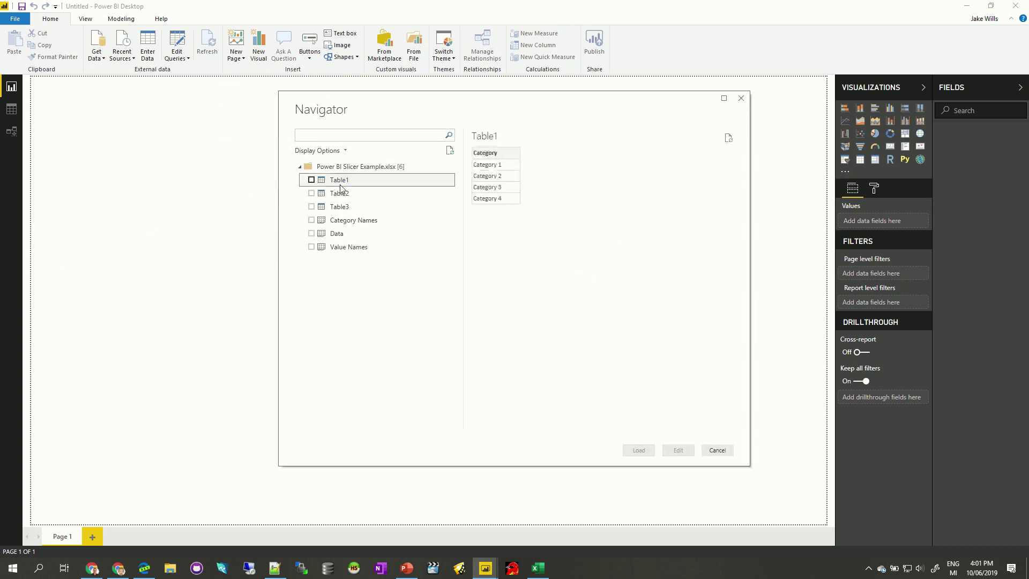
pyautogui.click(311, 180)
pyautogui.click(330, 195)
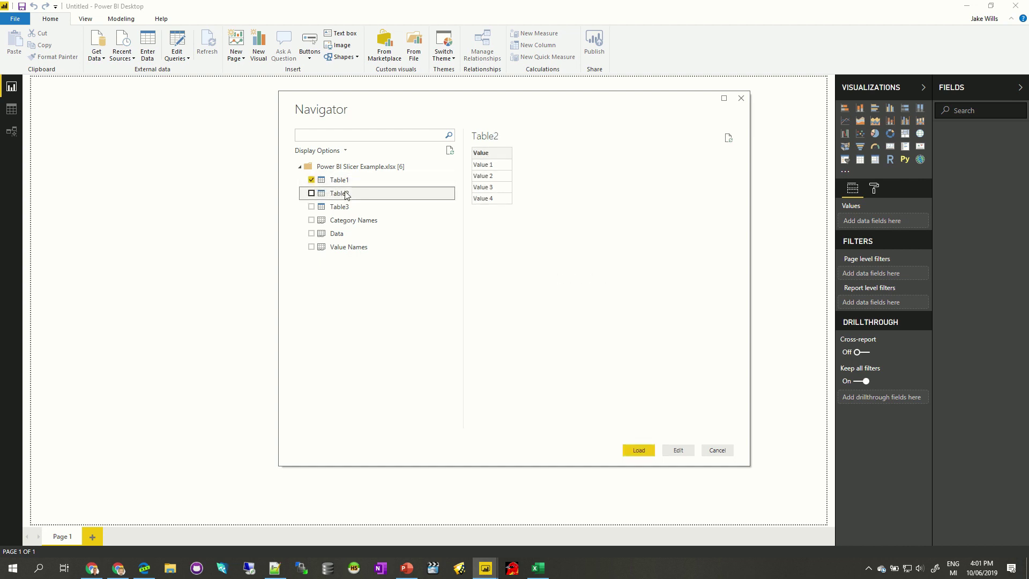
pyautogui.click(311, 193)
pyautogui.click(353, 211)
pyautogui.click(311, 207)
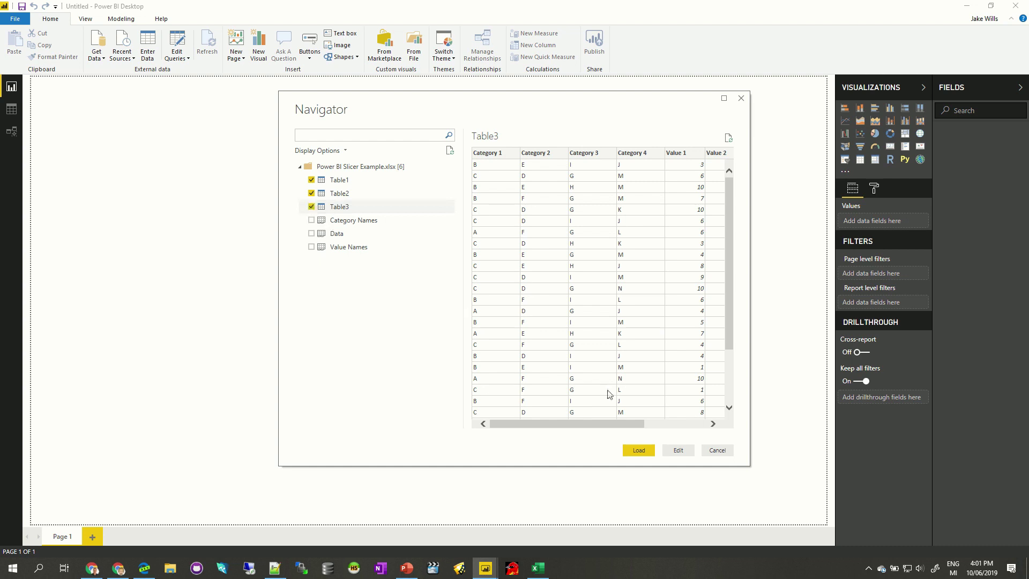
pyautogui.moveTo(593, 426); pyautogui.dragTo(501, 427)
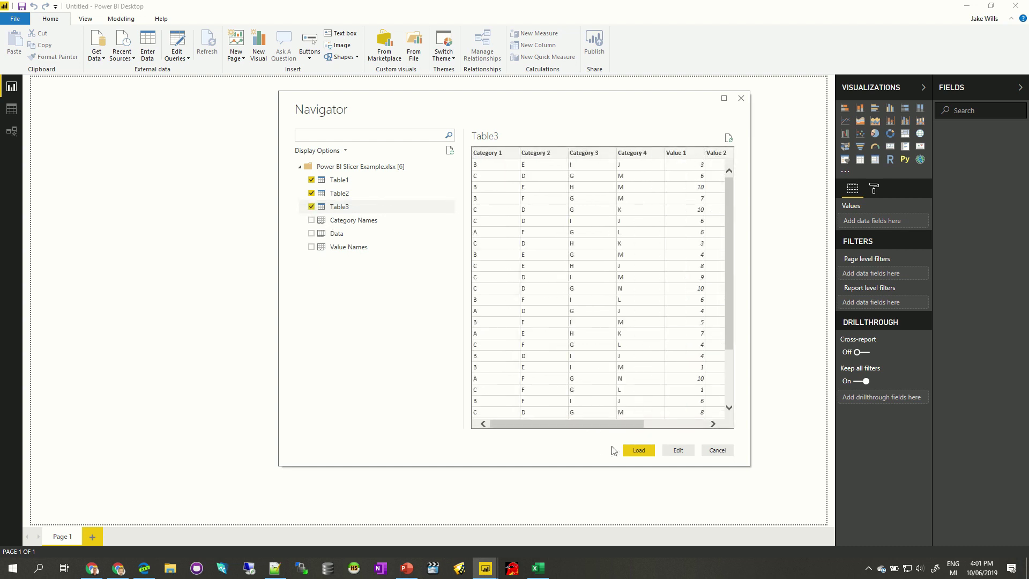
pyautogui.click(638, 450)
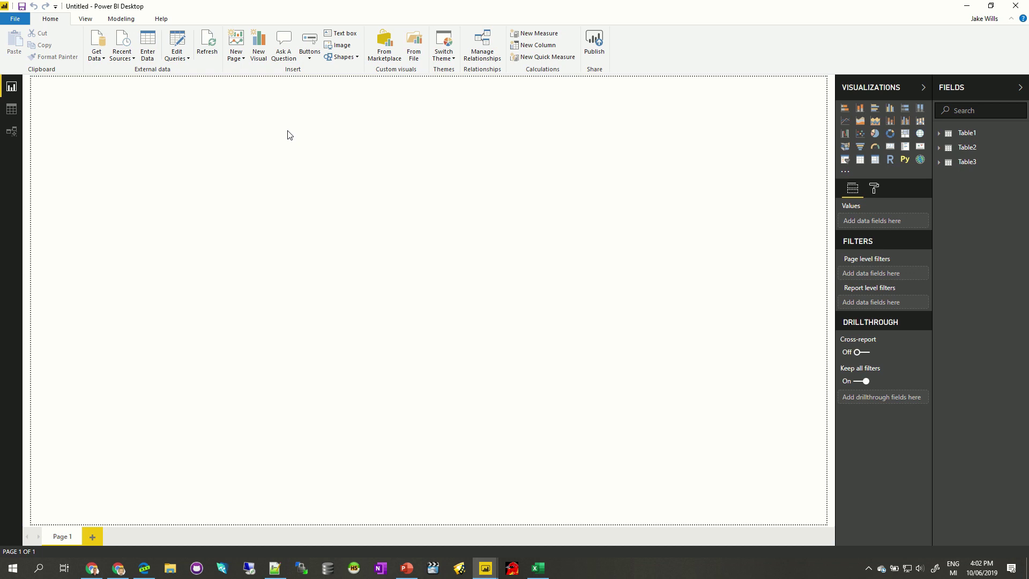
# Create a calculated table Table = CROSSJOIN(Table1,Table3).
pyautogui.click(128, 21)
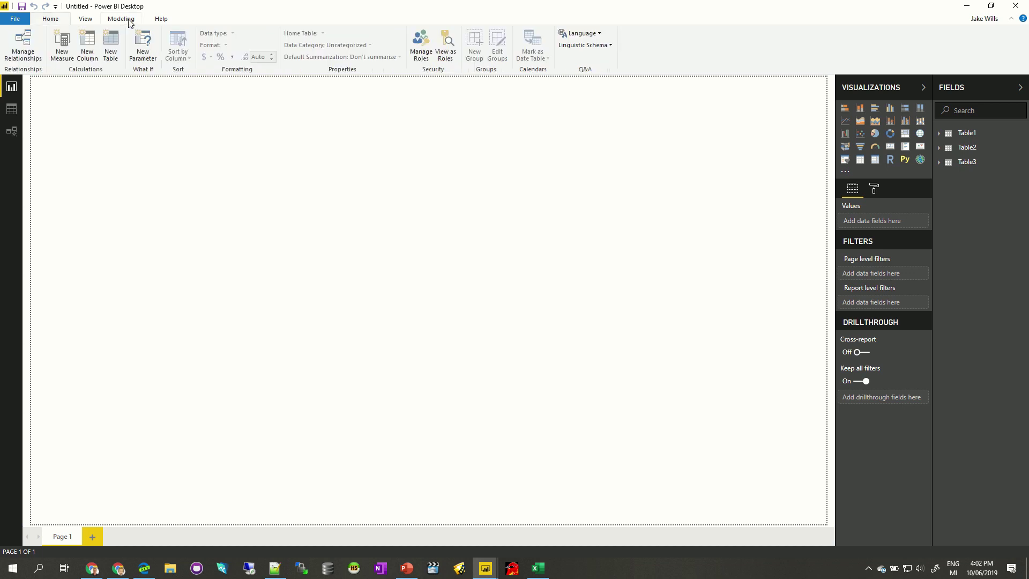
pyautogui.click(111, 48)
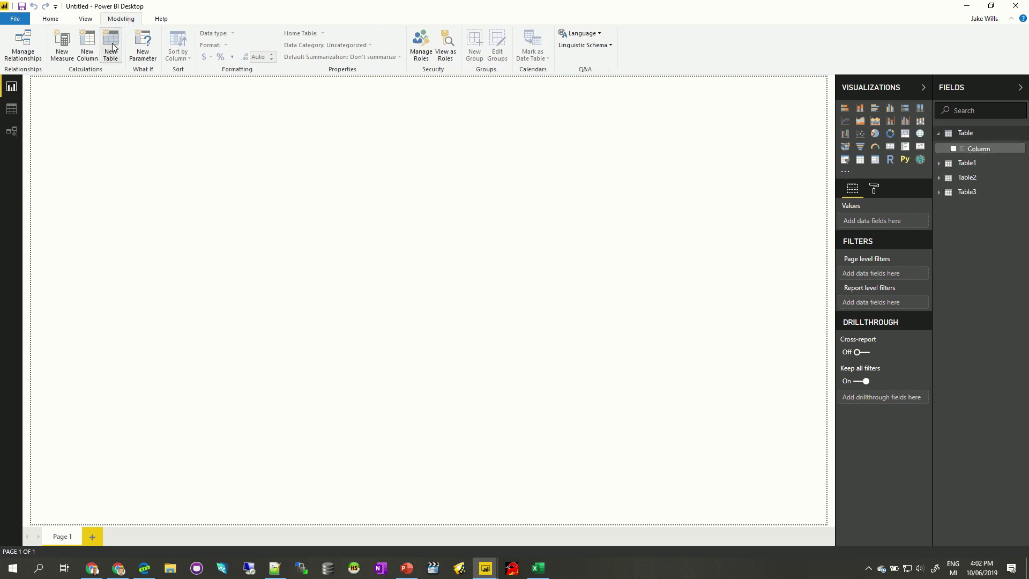
pyautogui.click(117, 85)
pyautogui.write('CRO')
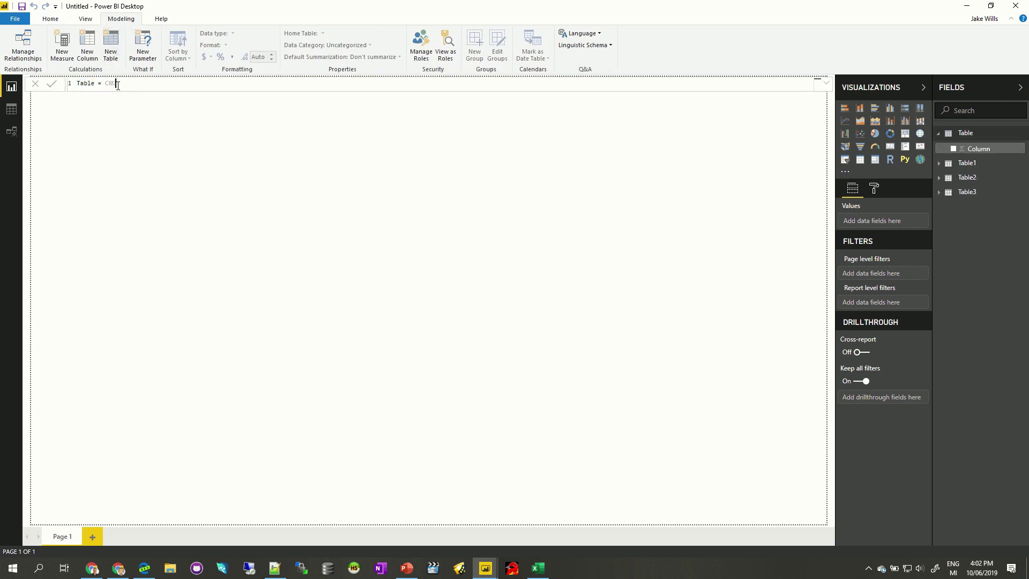
pyautogui.press('Tab')
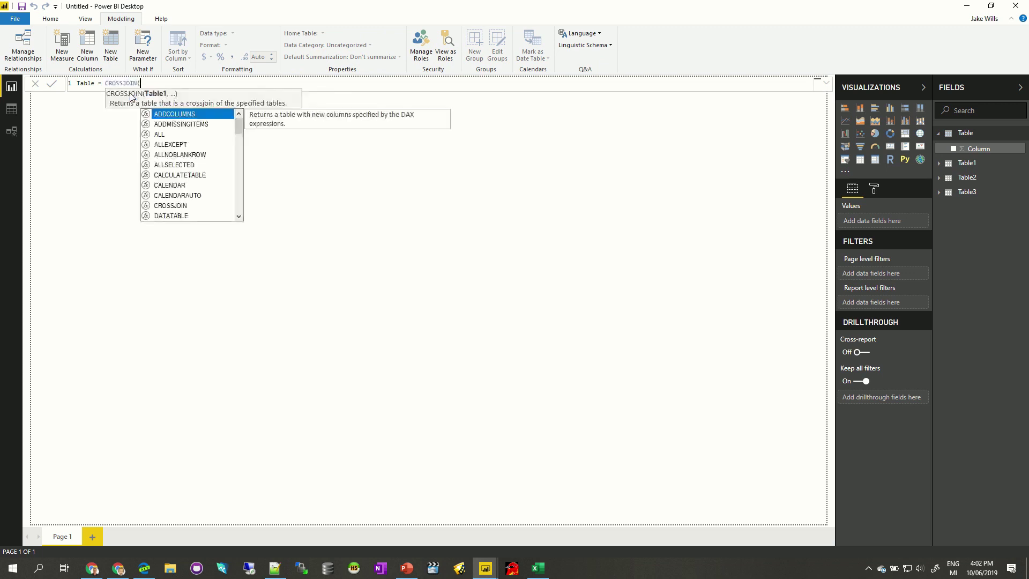
pyautogui.write('Table')
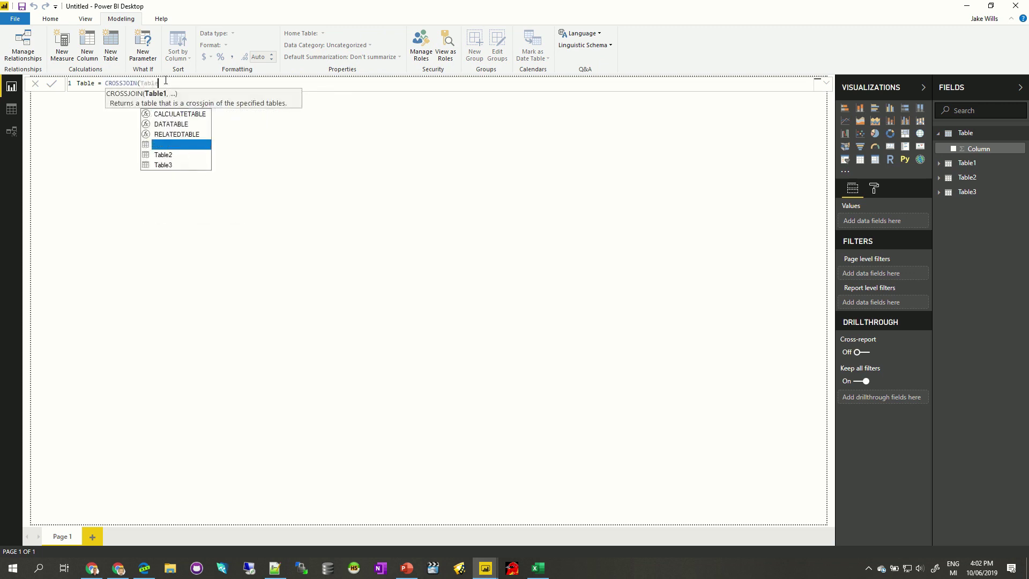
pyautogui.write('1,')
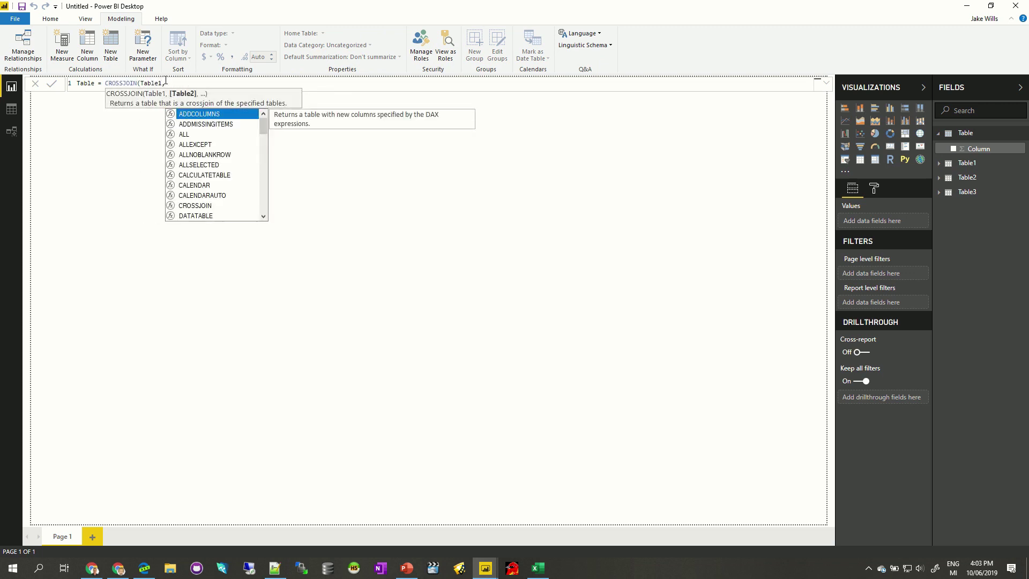
pyautogui.write('Table3')
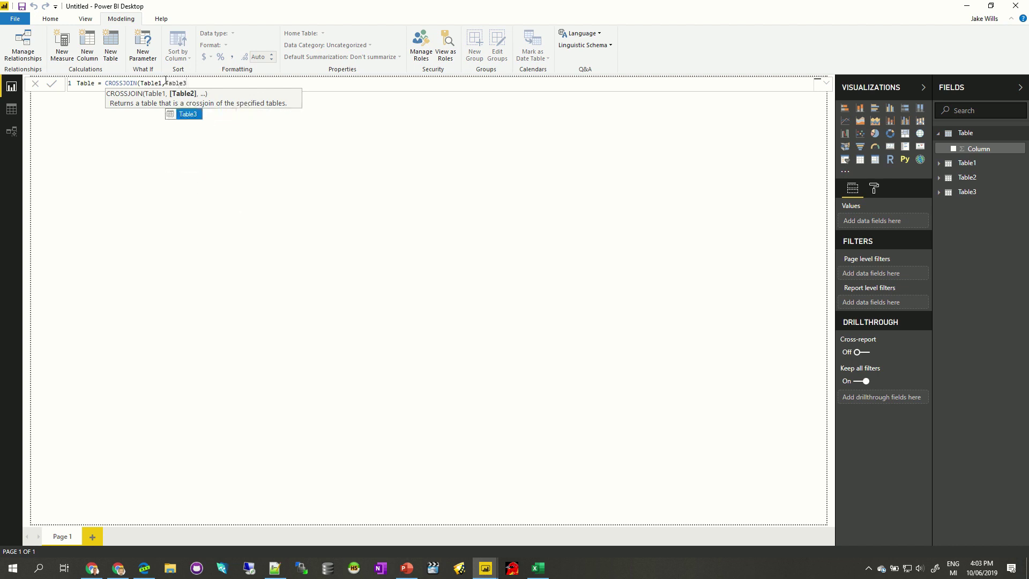
pyautogui.write(')')
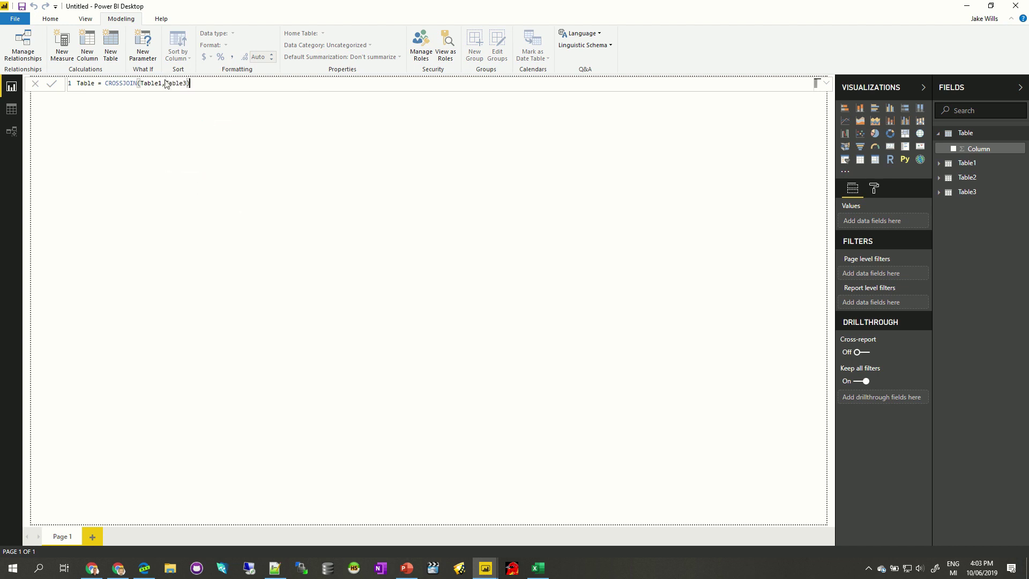
pyautogui.press('Return')
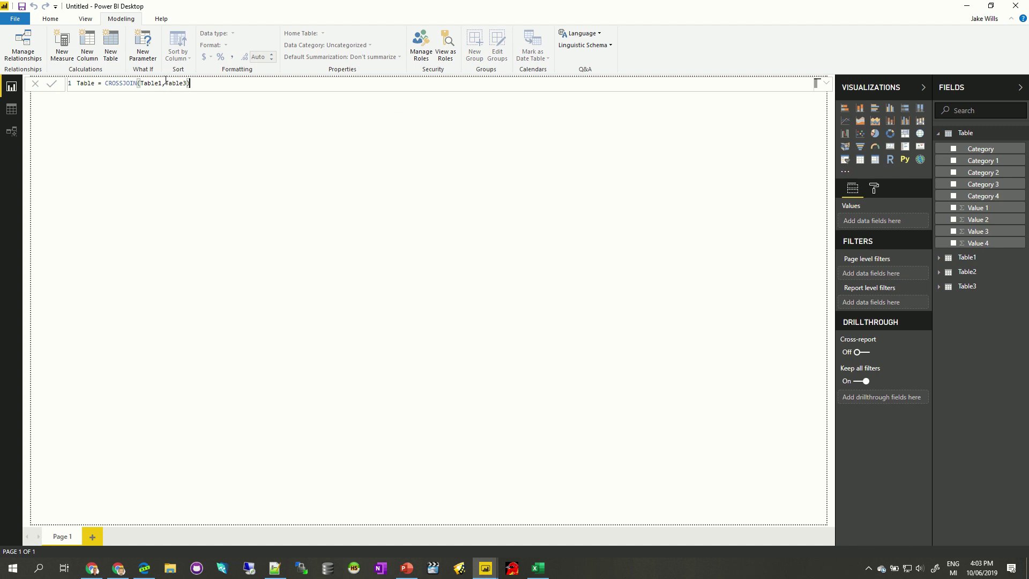
# View the new Table's cross-joined rows in Data view.
pyautogui.click(12, 112)
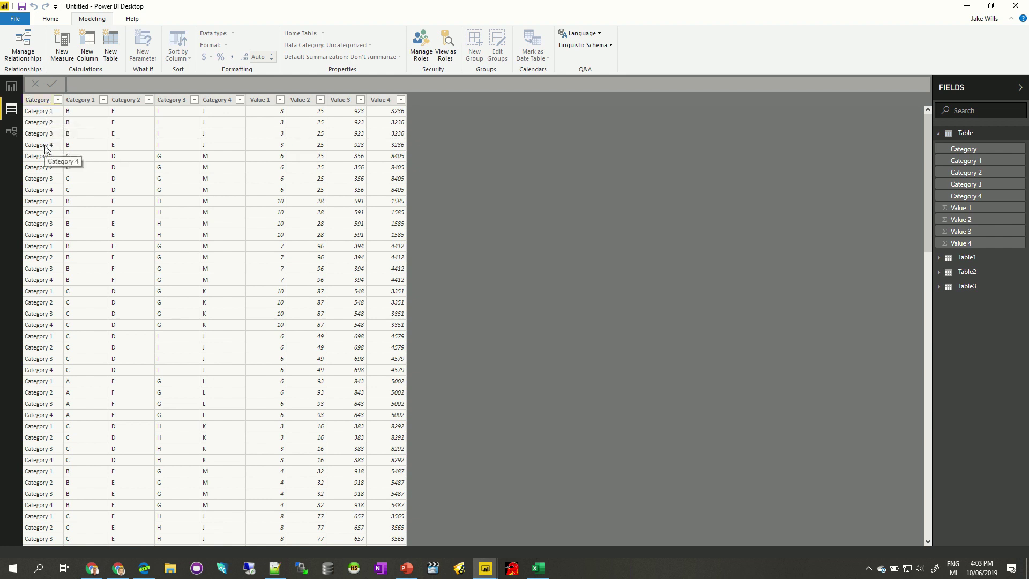
pyautogui.moveTo(431, 5)
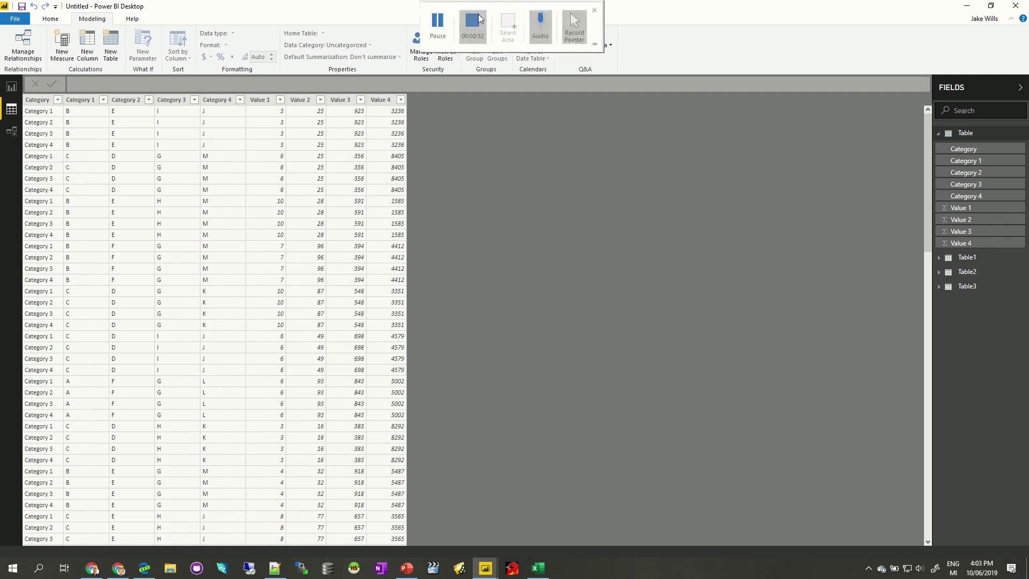
pyautogui.click(473, 24)
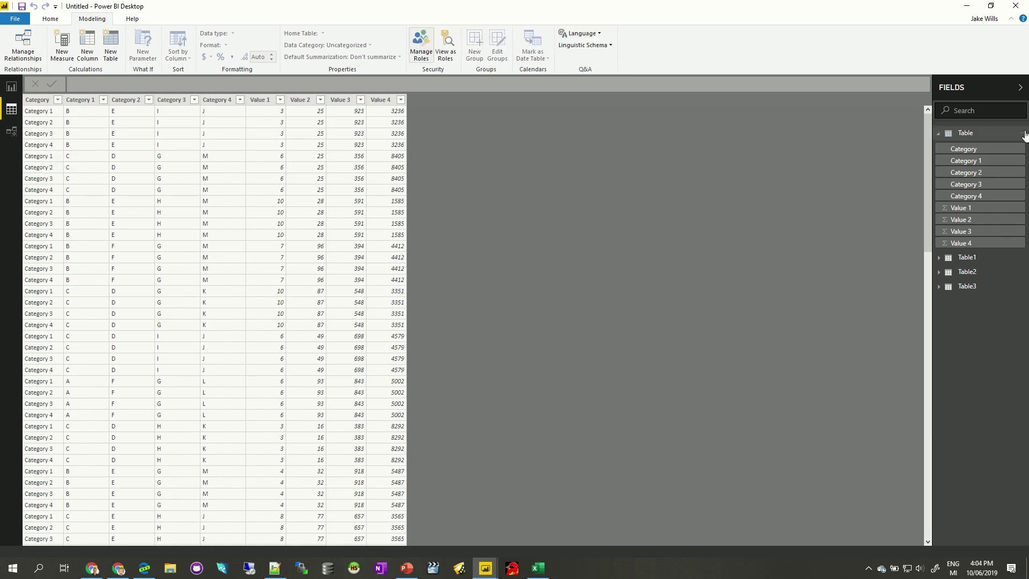
# Add a Column to Table using SWITCH on 'Table'[Category] returning Category 1–4, default "".
pyautogui.click(1024, 134)
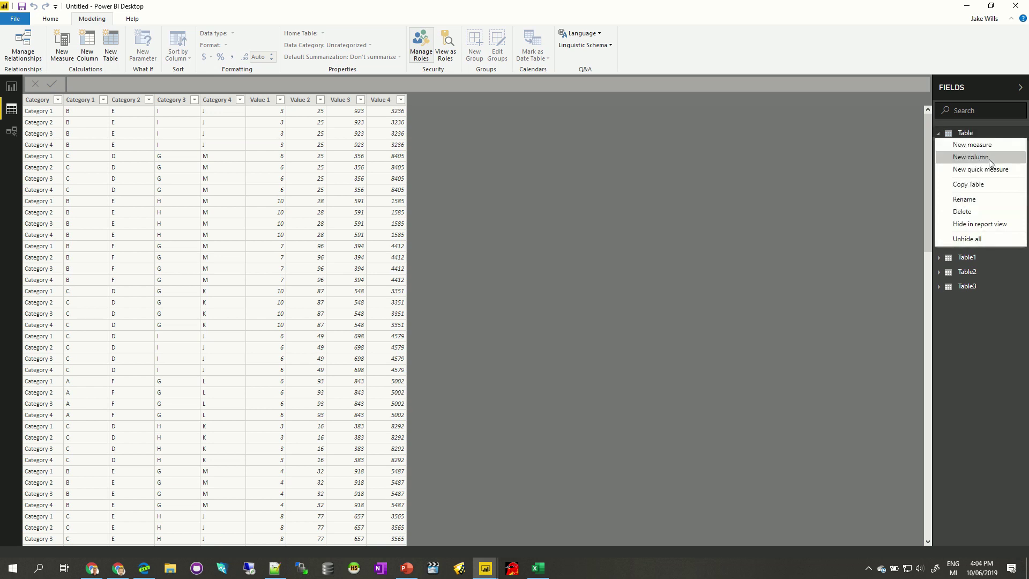
pyautogui.click(970, 157)
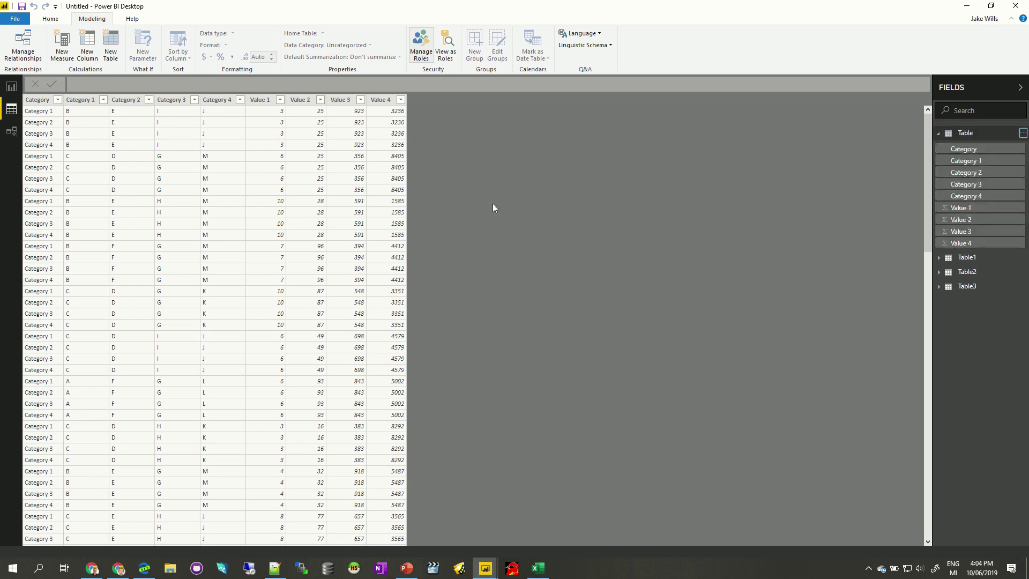
pyautogui.click(130, 84)
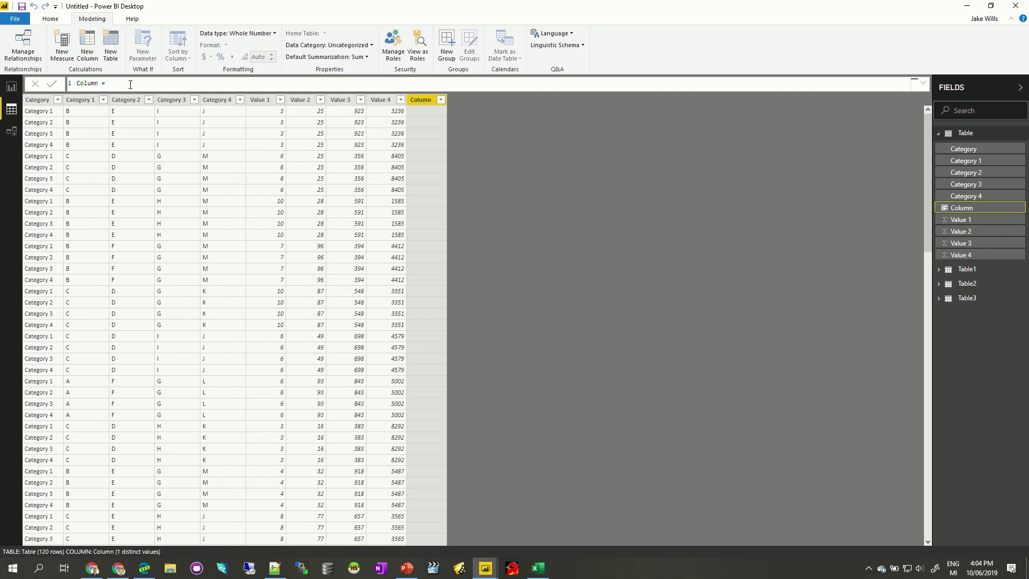
pyautogui.write('SWITCH(\'Table\'[Category], "Category 1",\'Table\'[Category 1], "Category 2",\'Table\'[Category 2], "Category 3",\'Table\'[Category 3], "Category 4",\'Table\'[Category 4],"")')
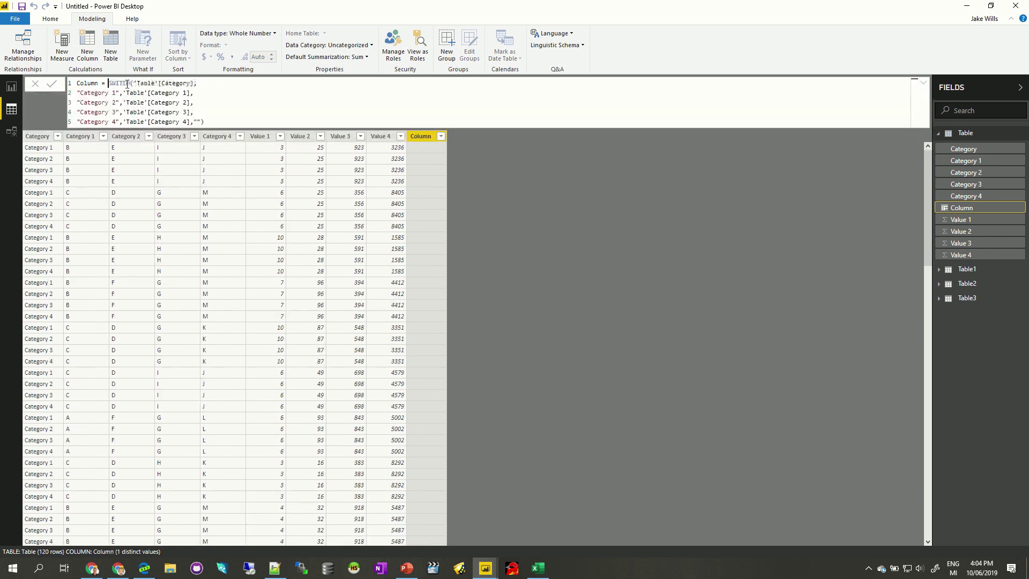
pyautogui.click(150, 83)
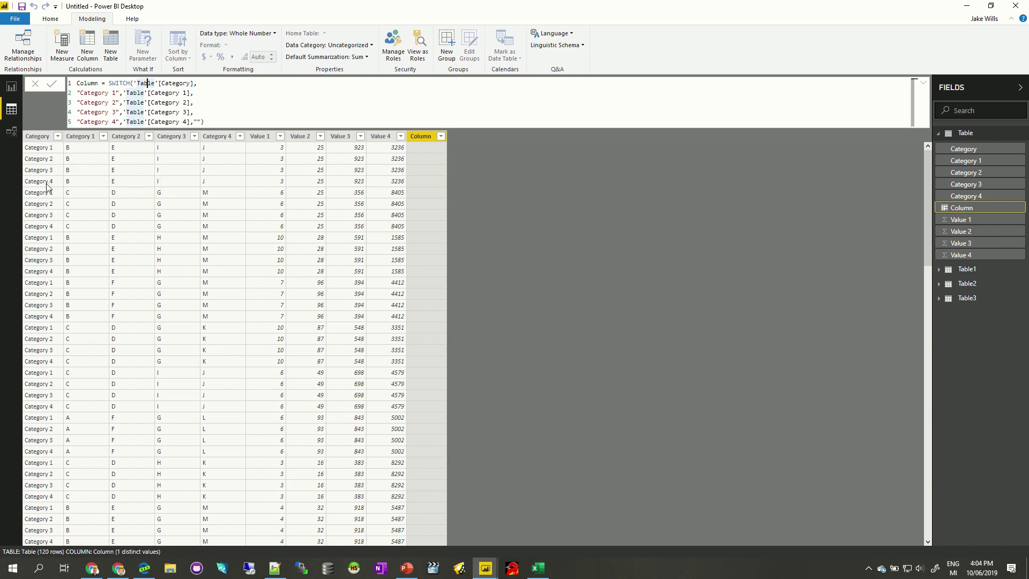
pyautogui.click(203, 122)
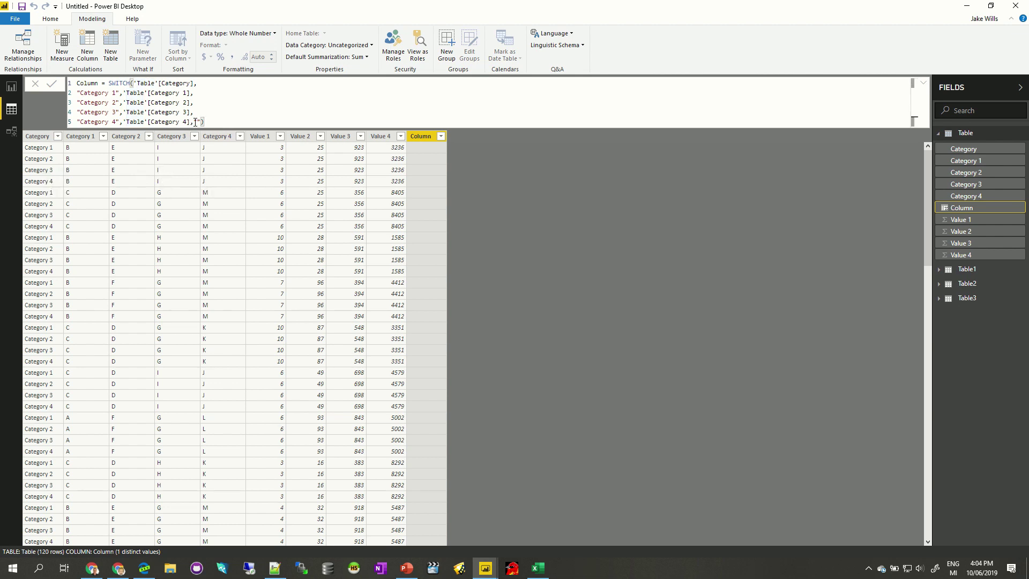
pyautogui.click(197, 122)
pyautogui.click(211, 122)
pyautogui.press('Return')
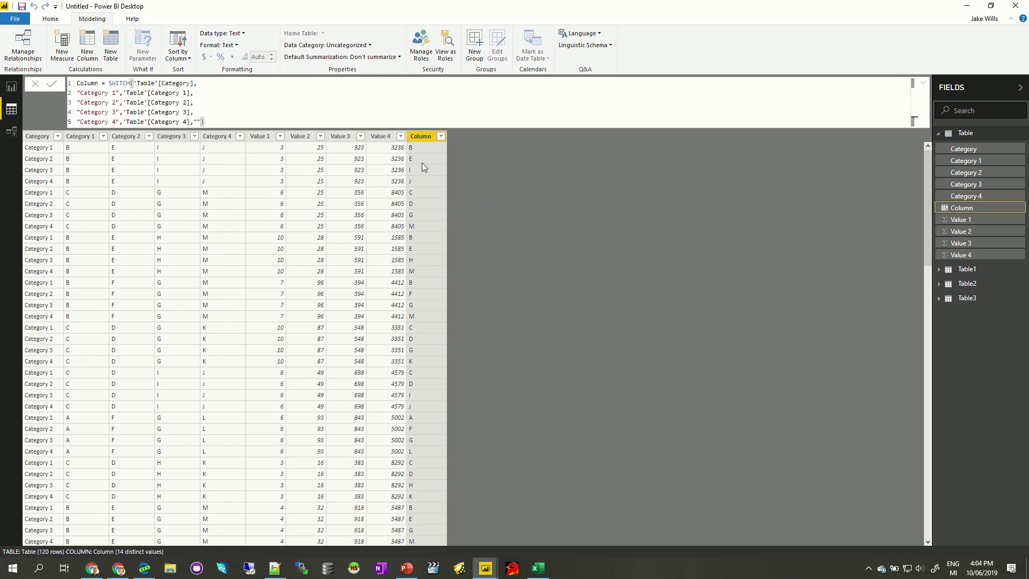
# Inspect the Category 1, Category 2 and Category 3 columns against the new Column.
pyautogui.click(75, 157)
pyautogui.click(122, 134)
pyautogui.click(191, 138)
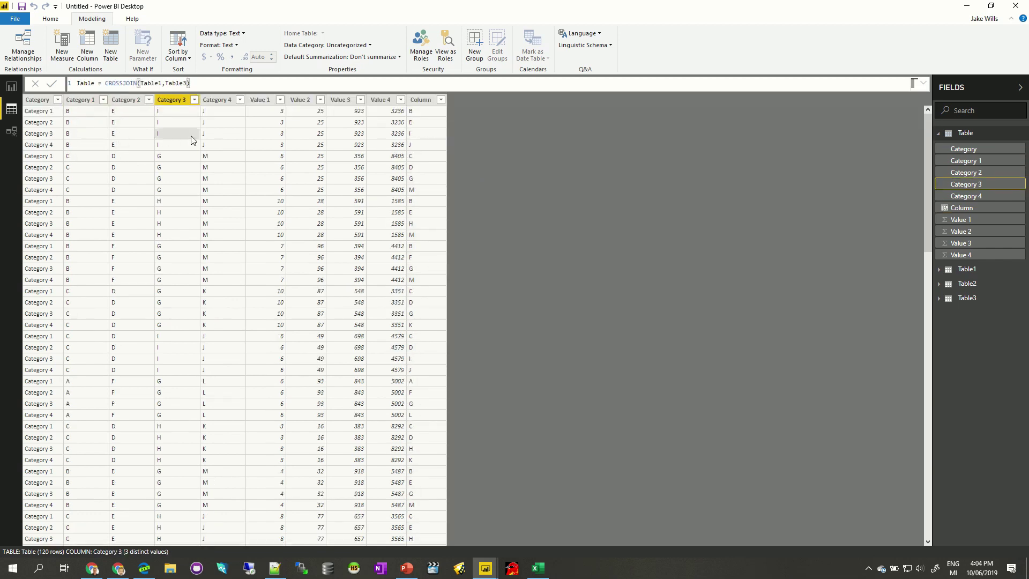
# Add a Measure: SWITCH on MAX('Table2'[Value]) summing Value 1–4, else BLANK().
pyautogui.click(212, 147)
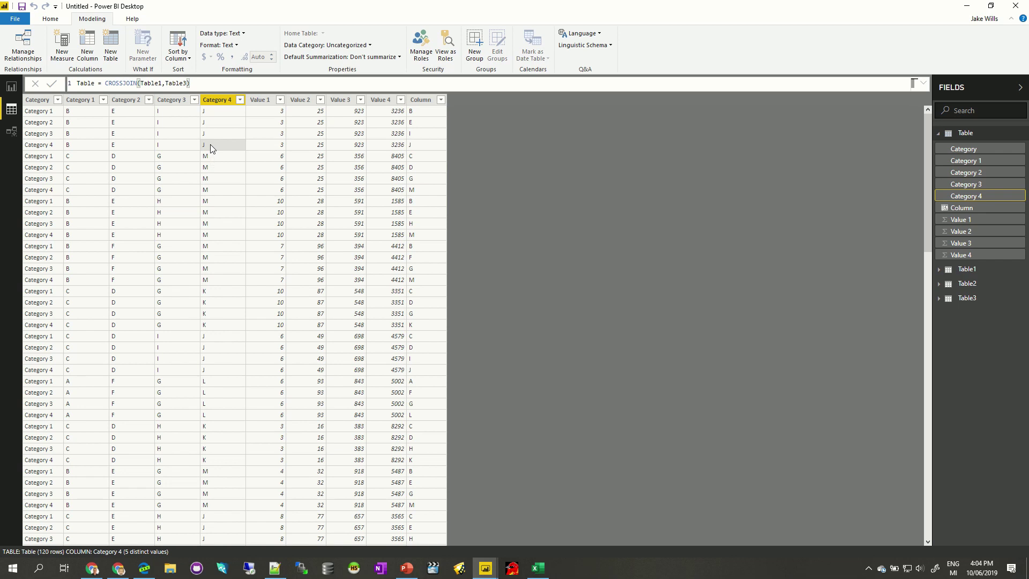
pyautogui.click(1022, 134)
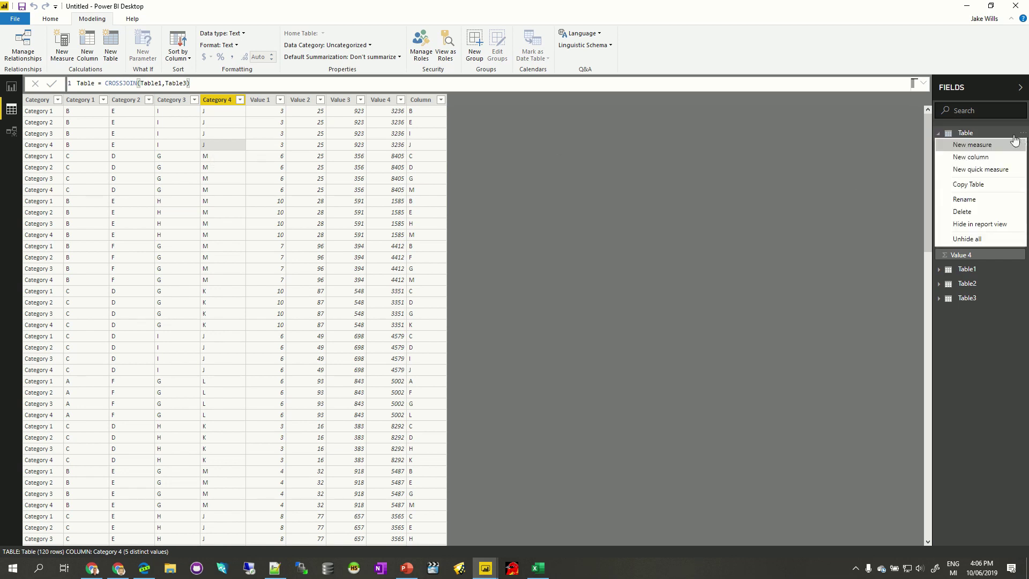
pyautogui.click(971, 145)
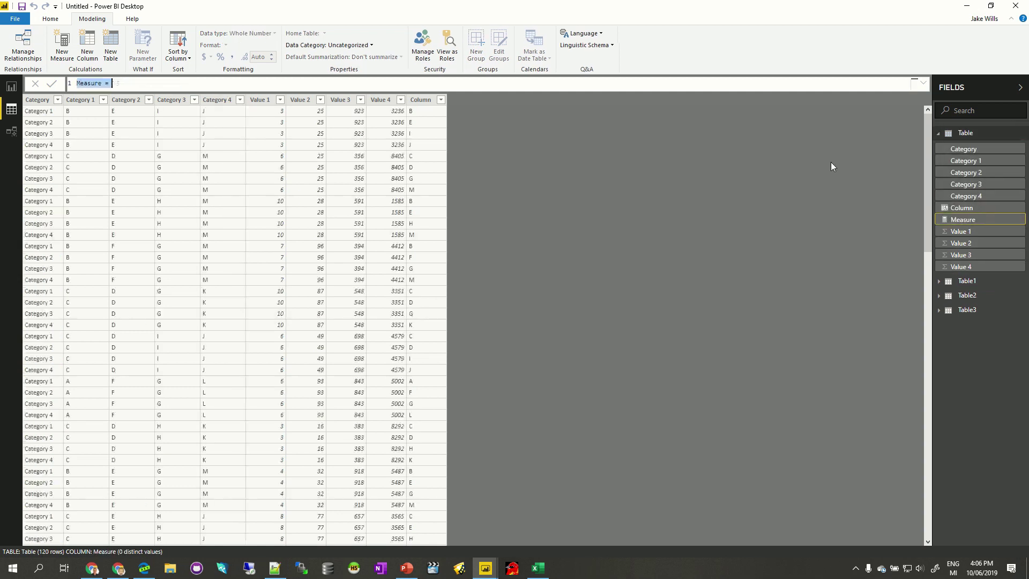
pyautogui.click(125, 81)
pyautogui.write('SWITCH(     MAX(\'Table2\'[Value]),     "Value 1",SUM(\'Table\'[Value 1]),     "Value 2",SUM(\'Table\'[Value 2]),     "Value 3",SUM(\'Table\'[Value 3]),     "Value 4",SUM(\'Table\'[Value 4]),     BLANK() )')
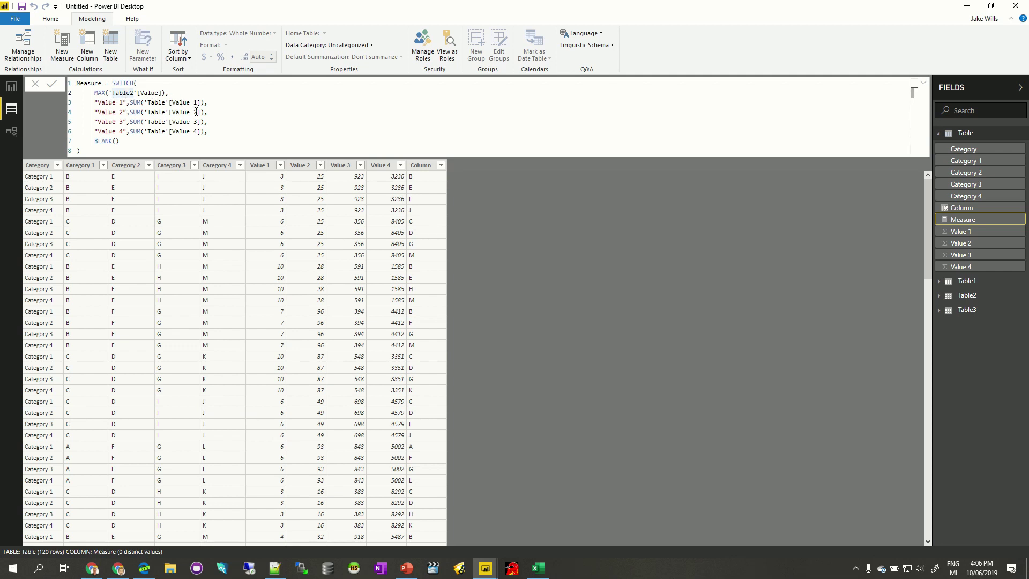
pyautogui.click(106, 141)
pyautogui.click(52, 83)
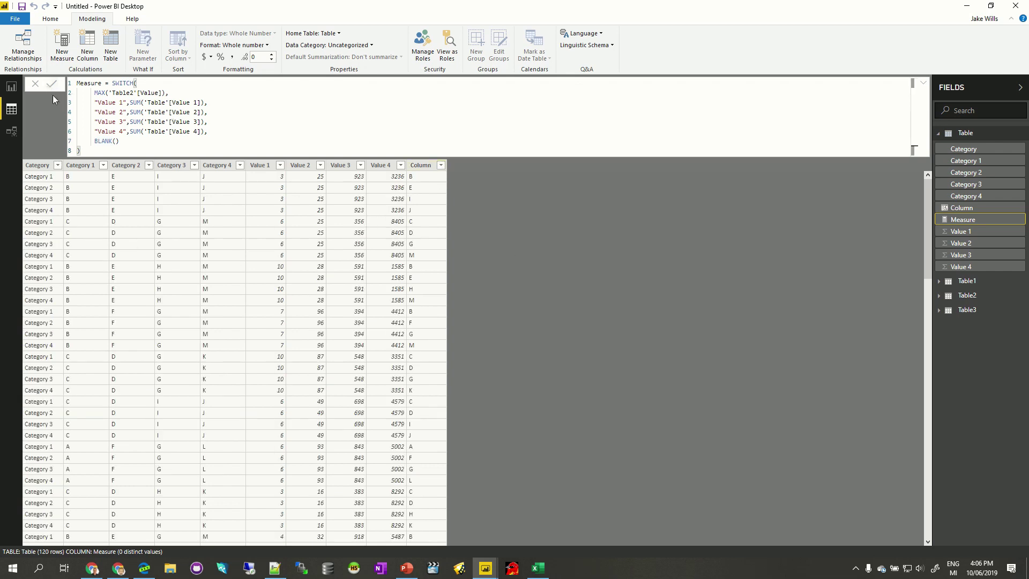
# Place a narrow slicer at the page's right showing the Category field.
pyautogui.click(12, 91)
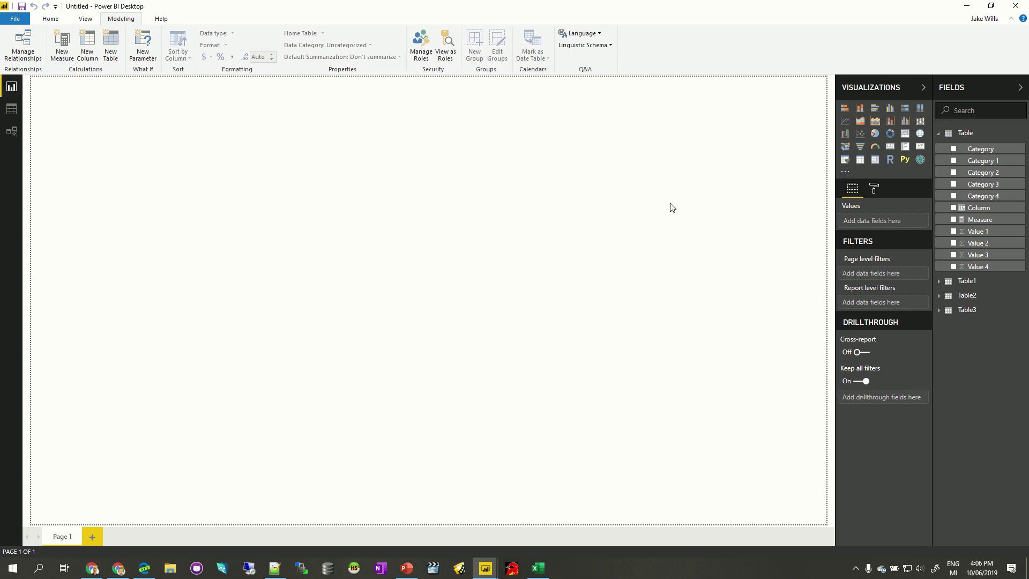
pyautogui.click(846, 159)
pyautogui.moveTo(135, 103); pyautogui.dragTo(711, 193)
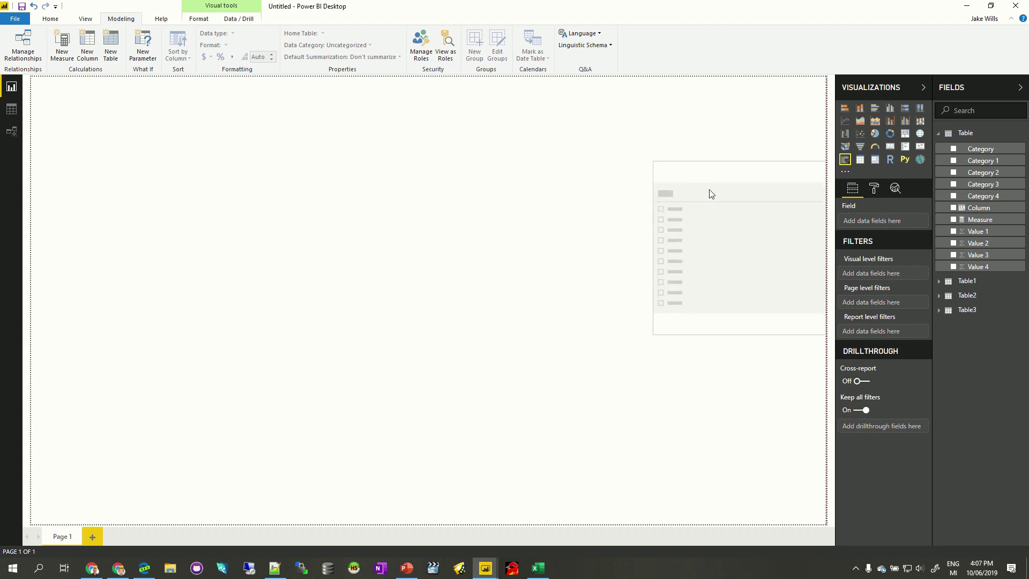
pyautogui.moveTo(654, 247); pyautogui.dragTo(729, 249)
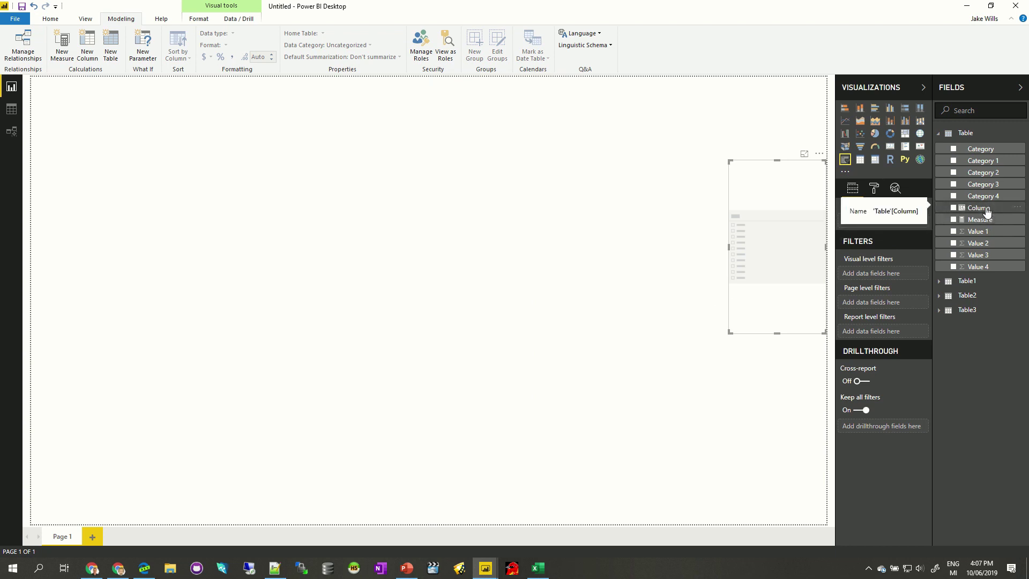
pyautogui.moveTo(991, 151); pyautogui.dragTo(880, 224)
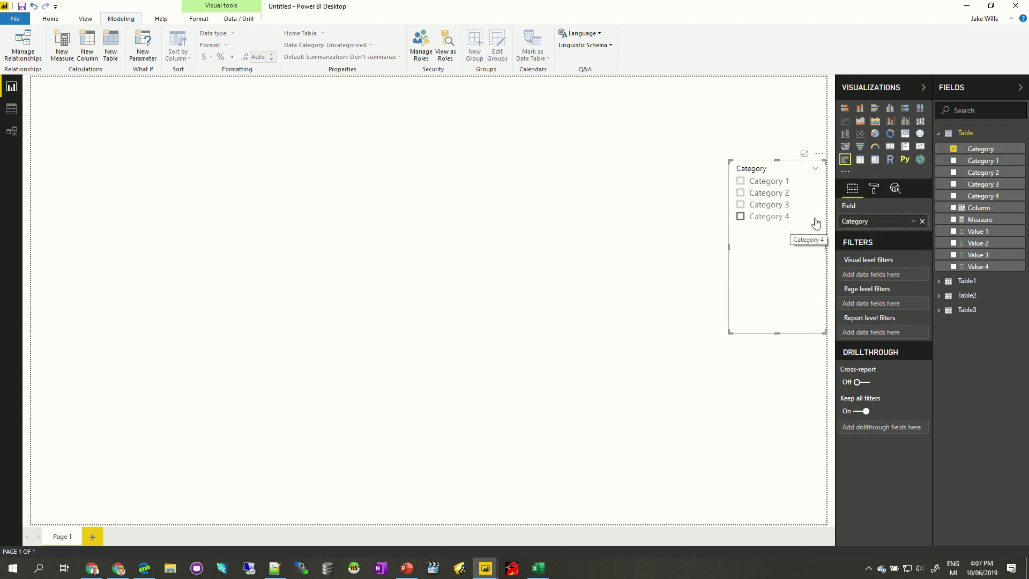
# Turn on Single select in the Category slicer's selection controls.
pyautogui.click(878, 187)
pyautogui.click(870, 248)
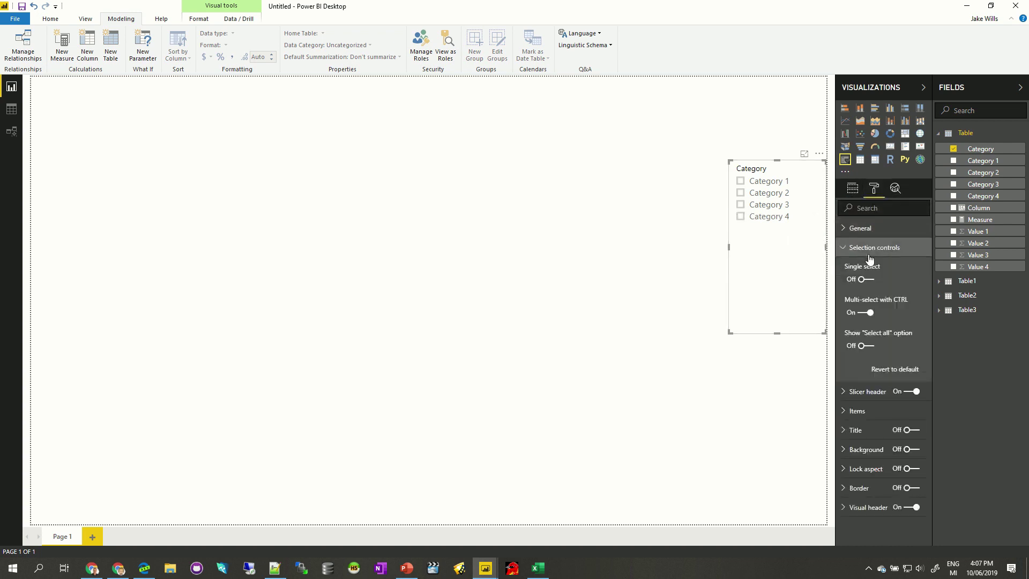
pyautogui.click(868, 279)
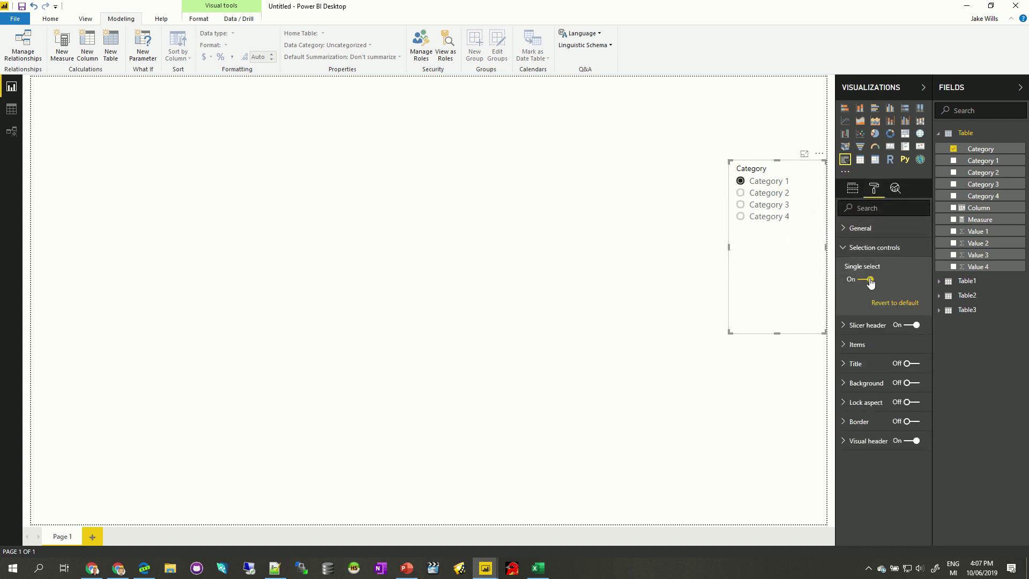
pyautogui.click(793, 381)
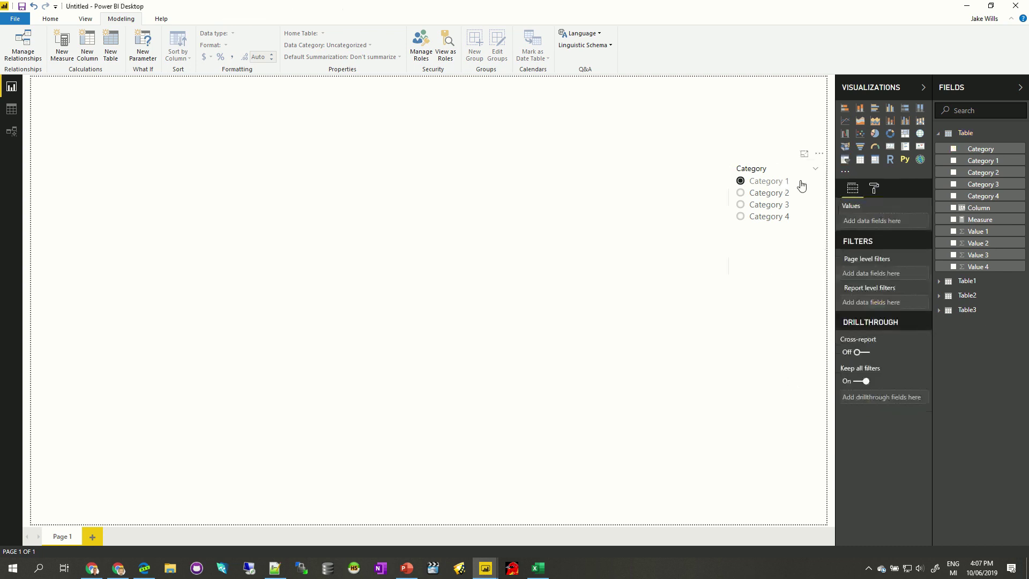
# Add a narrow slicer showing Table2's Value field below the Category slicer.
pyautogui.click(845, 161)
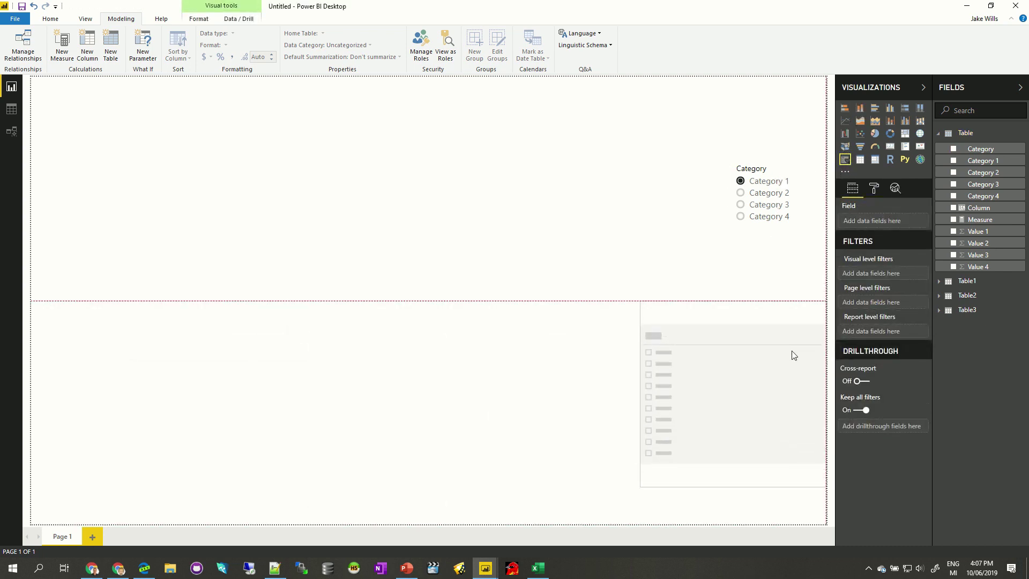
pyautogui.moveTo(643, 397); pyautogui.dragTo(729, 395)
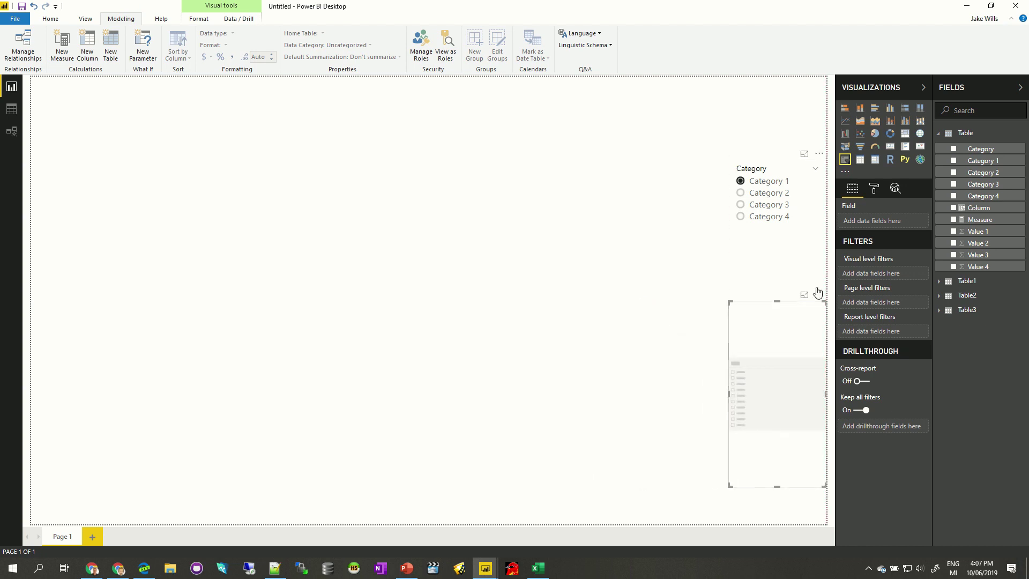
pyautogui.click(941, 296)
pyautogui.moveTo(976, 315); pyautogui.dragTo(891, 227)
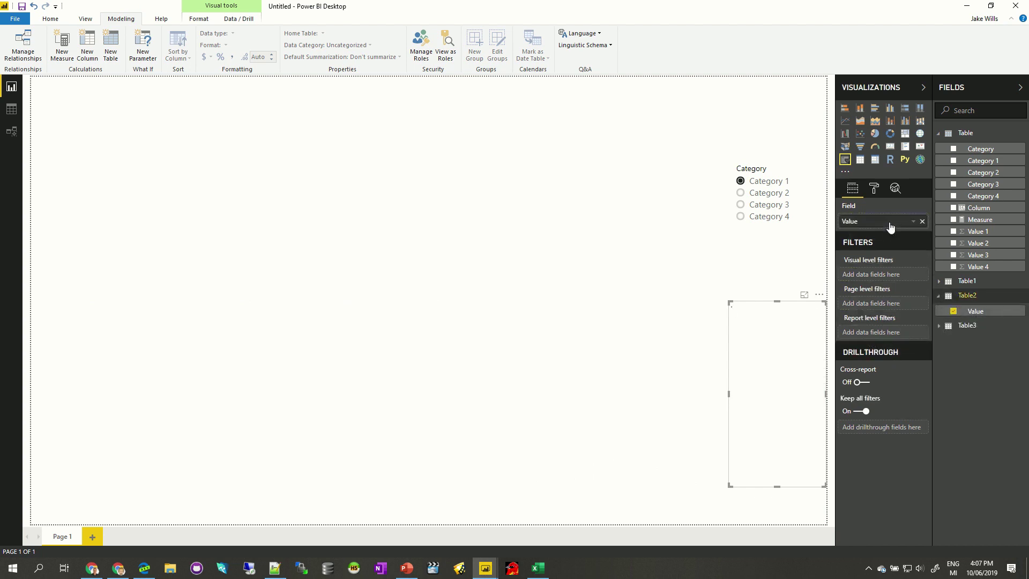
# Turn on Single select for the Value slicer.
pyautogui.click(875, 189)
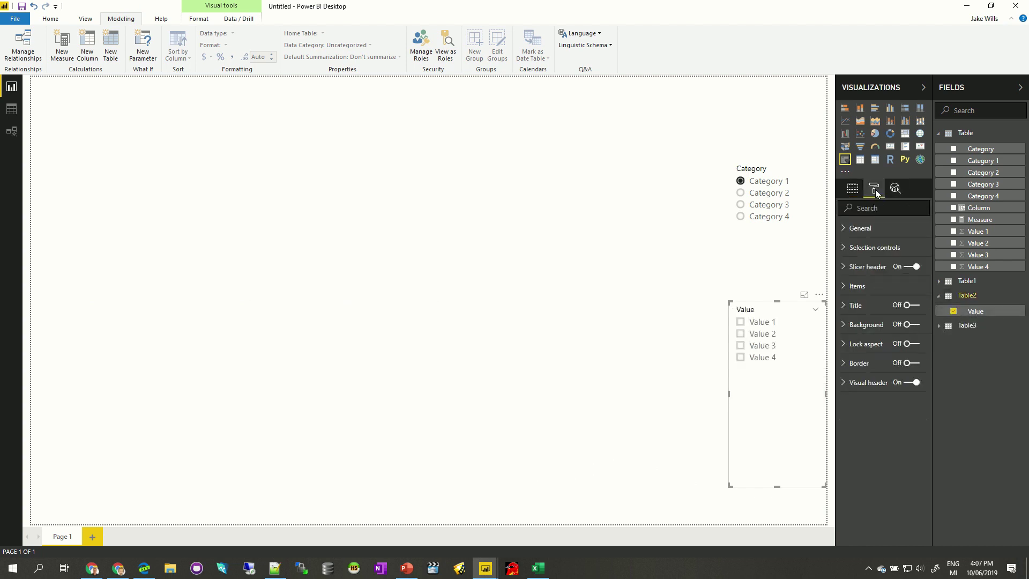
pyautogui.click(868, 247)
pyautogui.click(864, 279)
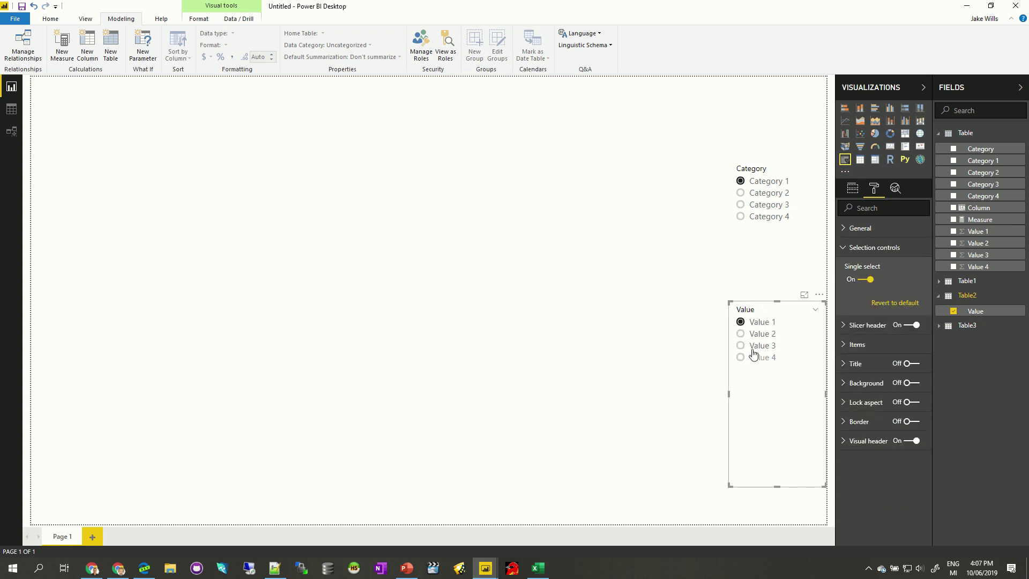
pyautogui.click(651, 284)
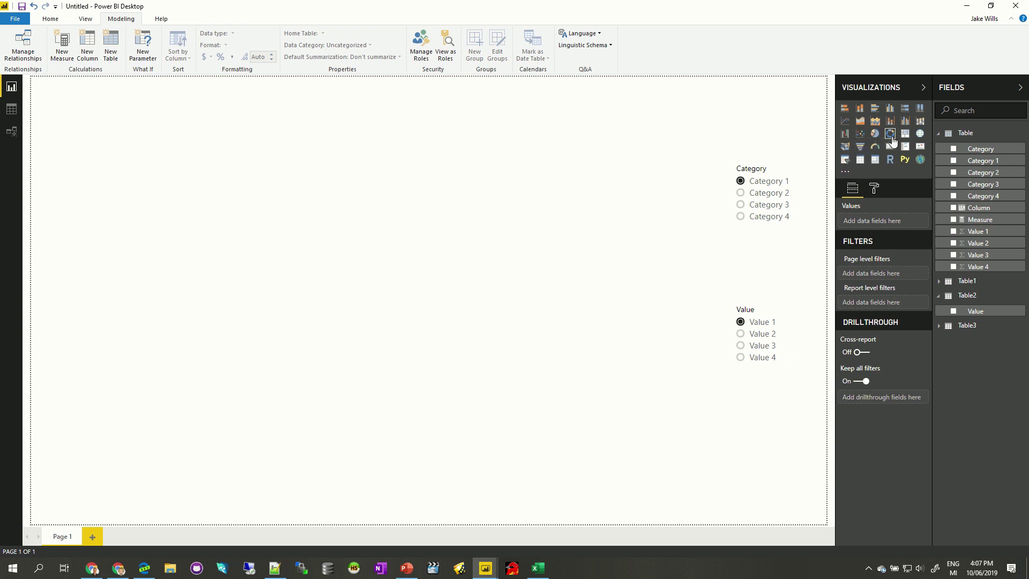
# Add a stacked bar chart filling the page centre with Measure as its value.
pyautogui.click(851, 111)
pyautogui.moveTo(126, 195); pyautogui.dragTo(680, 200)
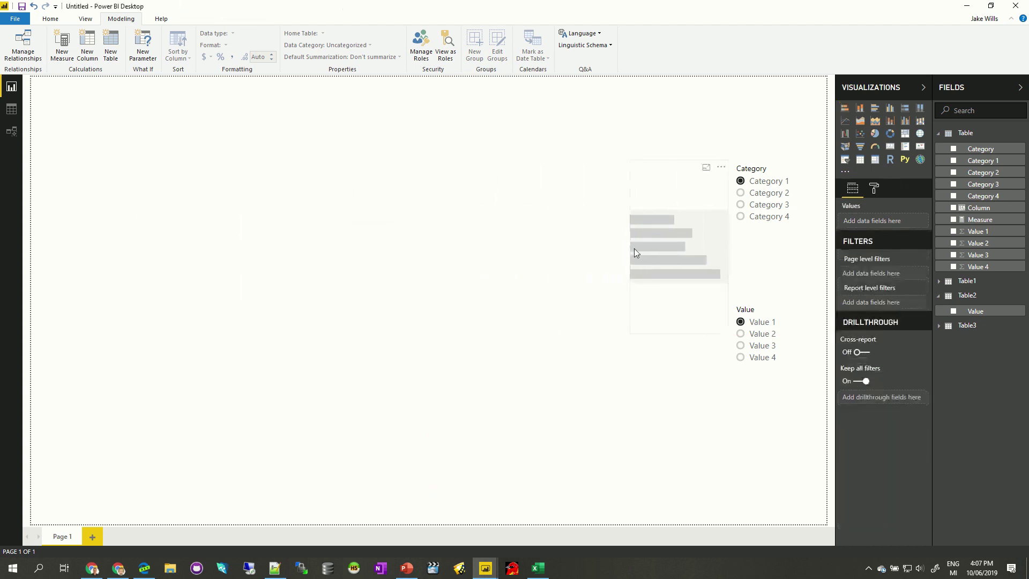
pyautogui.moveTo(630, 247); pyautogui.dragTo(206, 263)
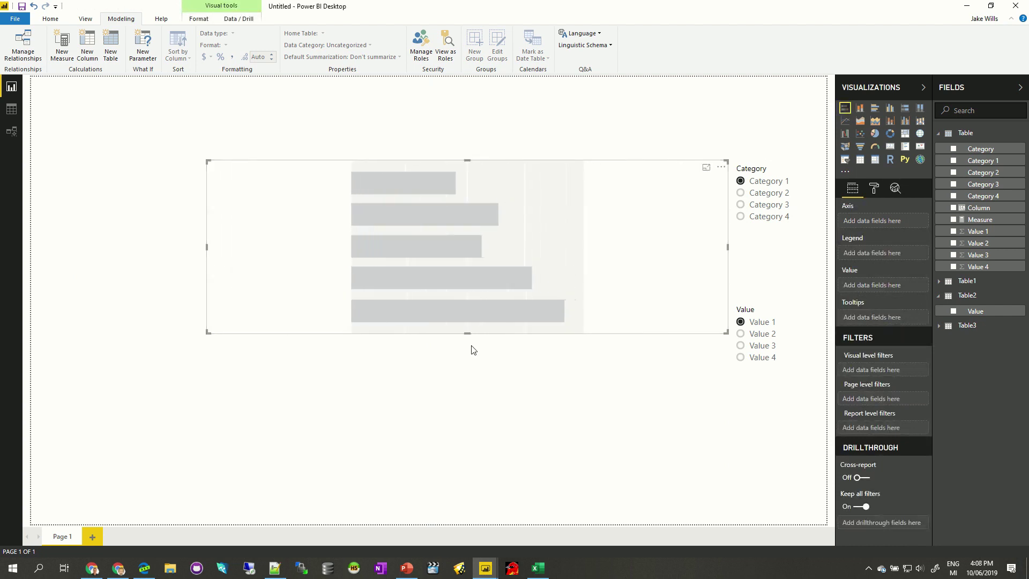
pyautogui.moveTo(467, 333); pyautogui.dragTo(464, 527)
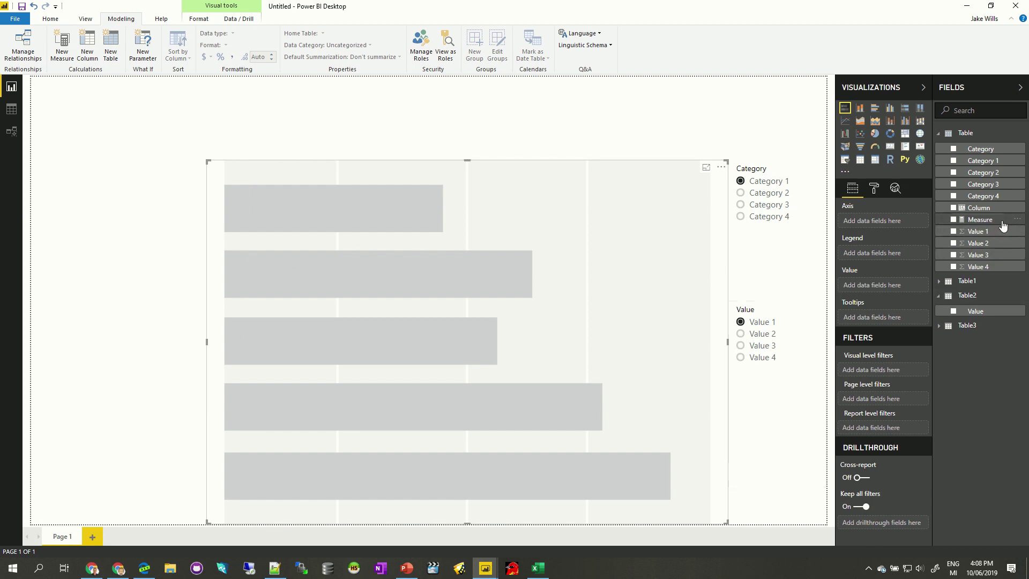
pyautogui.moveTo(1003, 225); pyautogui.dragTo(881, 287)
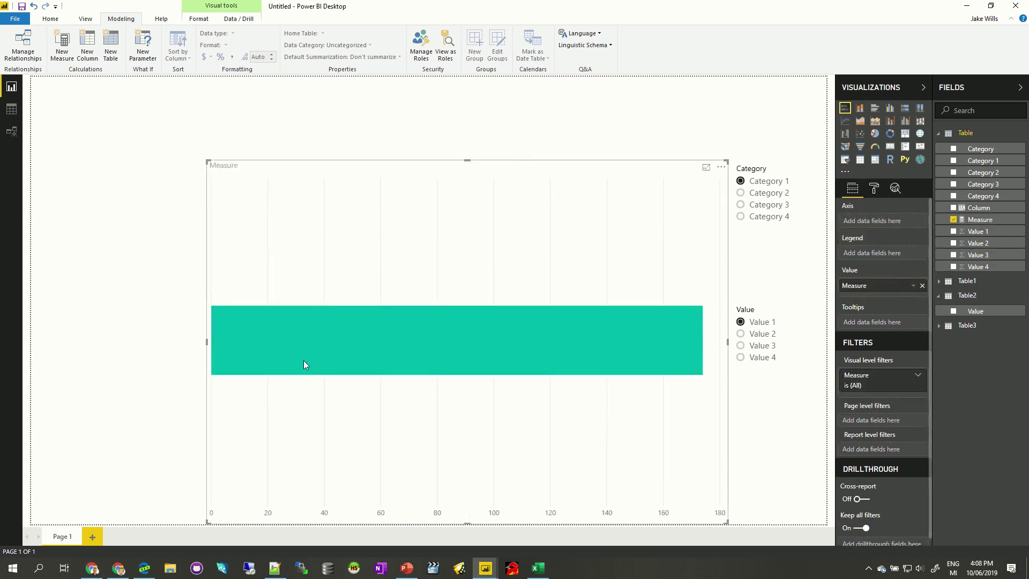
# Test the chart with Value 2, 3 and 4, then set the slicer back to Value 1.
pyautogui.click(758, 334)
pyautogui.click(763, 346)
pyautogui.click(764, 359)
pyautogui.click(760, 321)
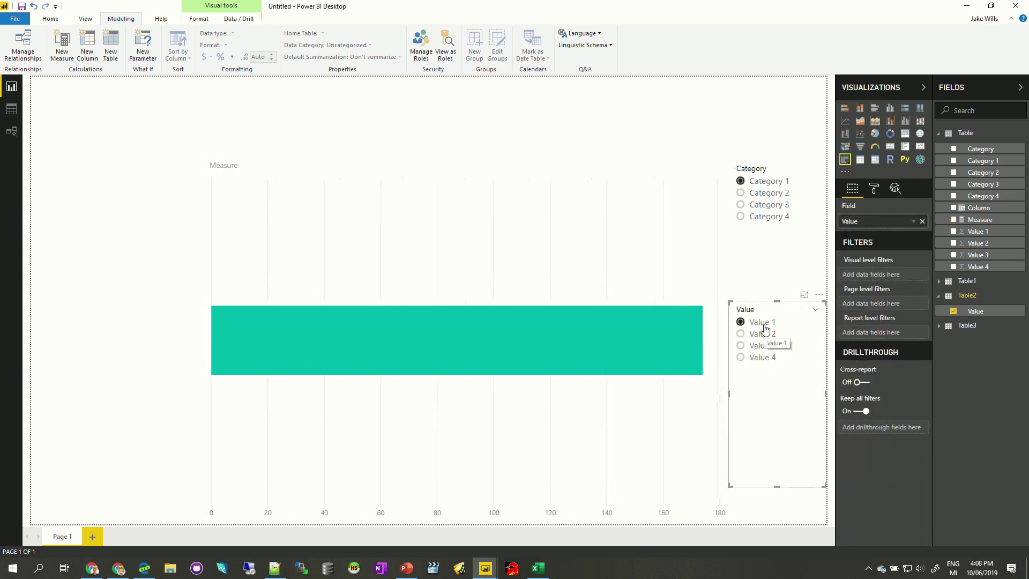
pyautogui.click(329, 172)
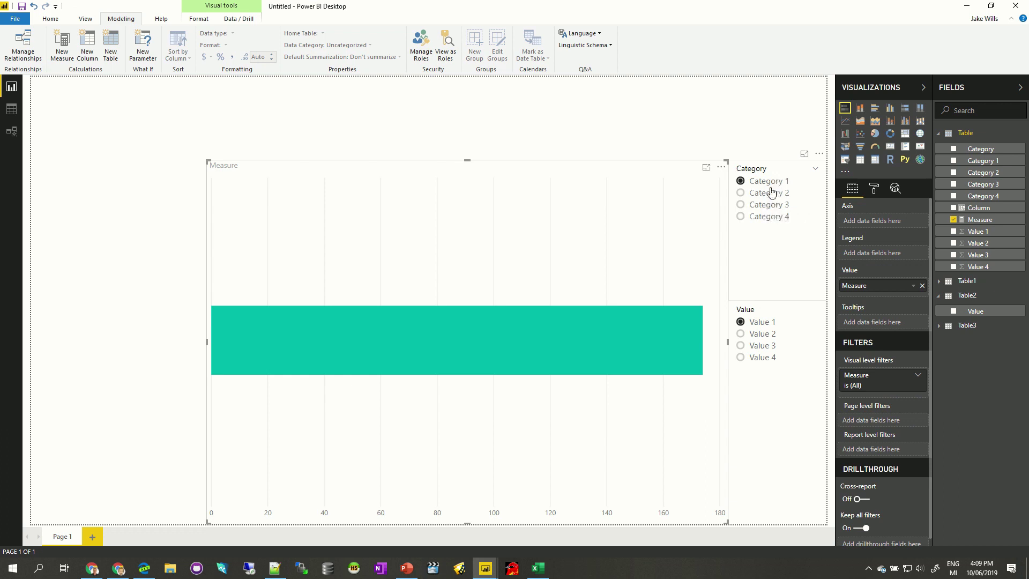
# Put Column in the chart's Legend and test Category 2 and 4 before returning to Category 1.
pyautogui.moveTo(987, 213); pyautogui.dragTo(877, 257)
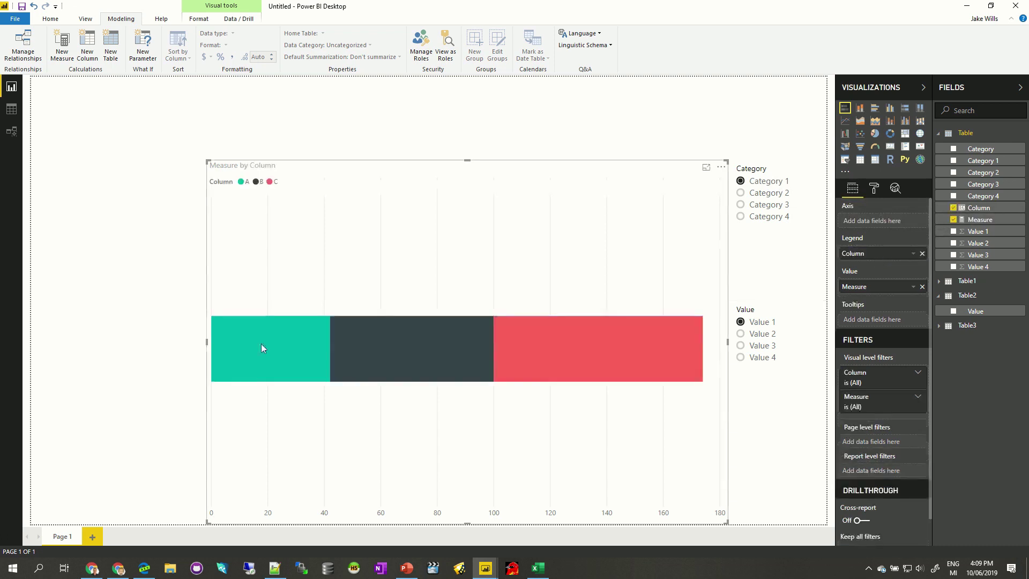
pyautogui.click(756, 194)
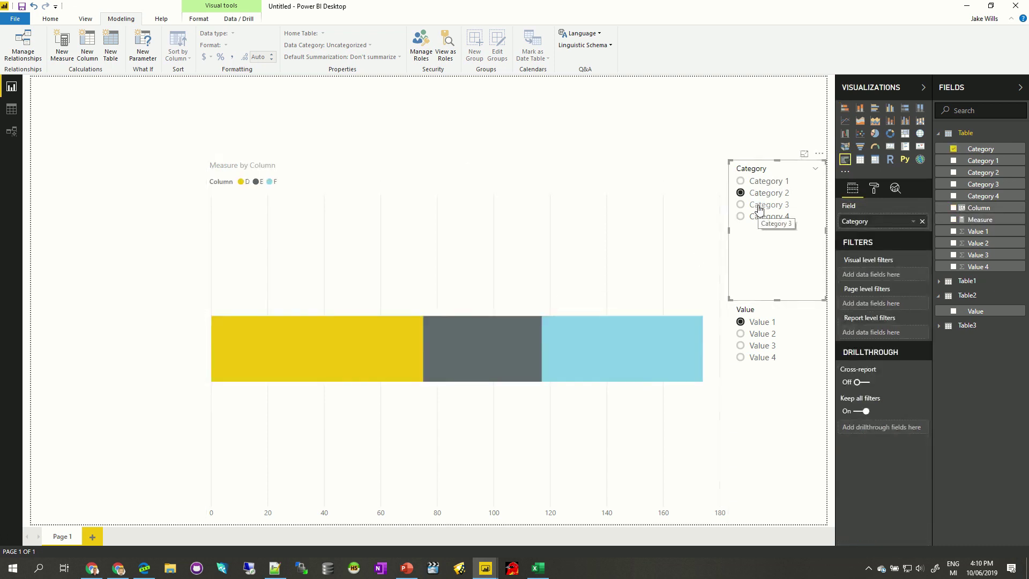
pyautogui.click(758, 218)
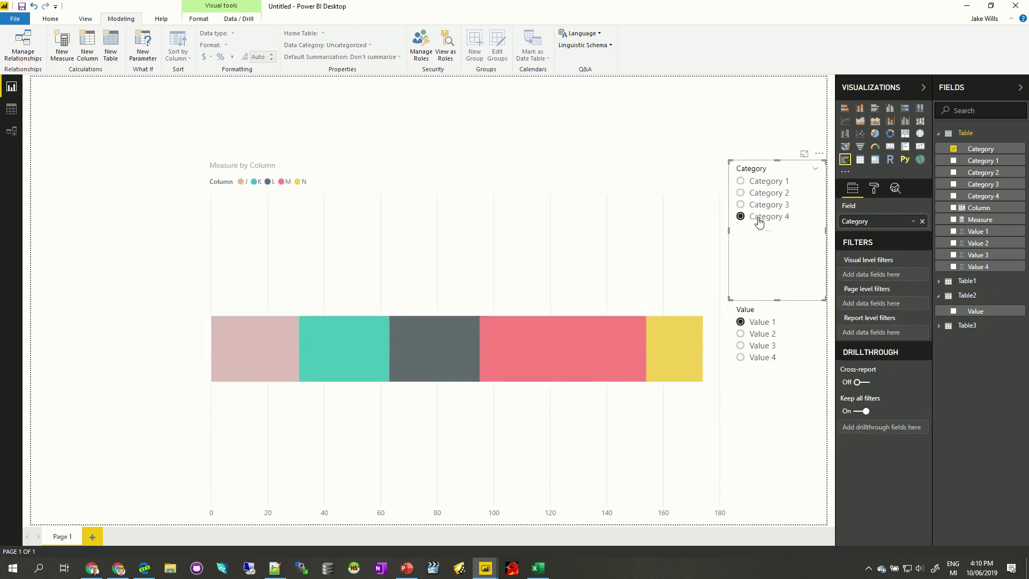
pyautogui.click(762, 182)
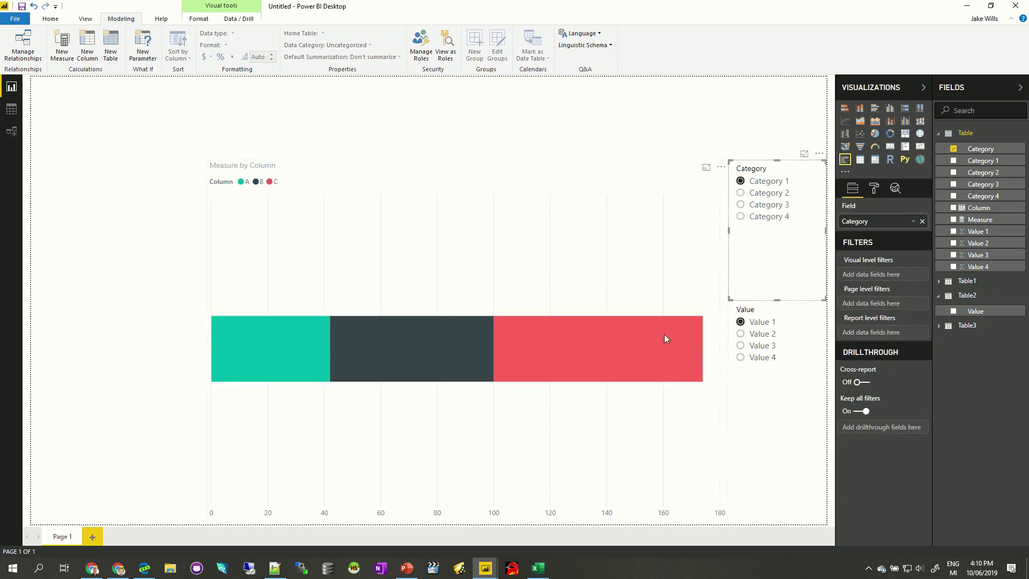
pyautogui.click(663, 166)
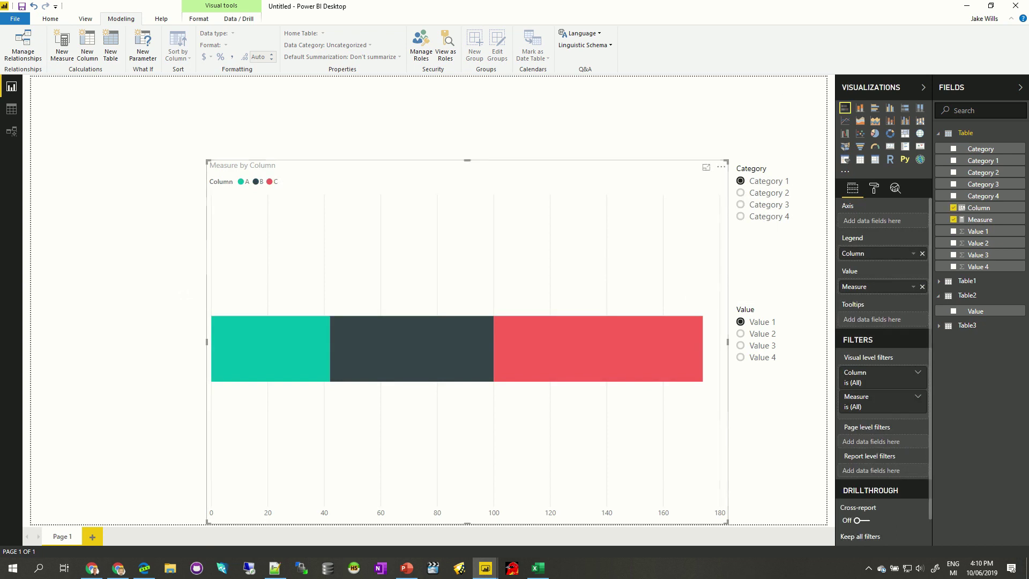
# Add Category 1–4 to the Axis and drill down to Category 4 and back up.
pyautogui.moveTo(965, 161); pyautogui.dragTo(904, 231)
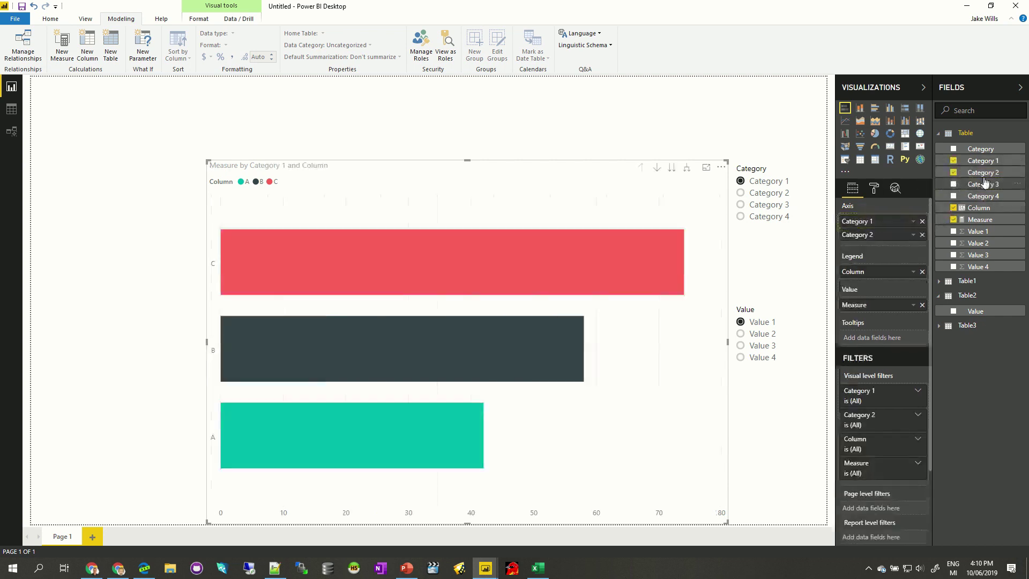
pyautogui.moveTo(981, 184); pyautogui.dragTo(876, 261)
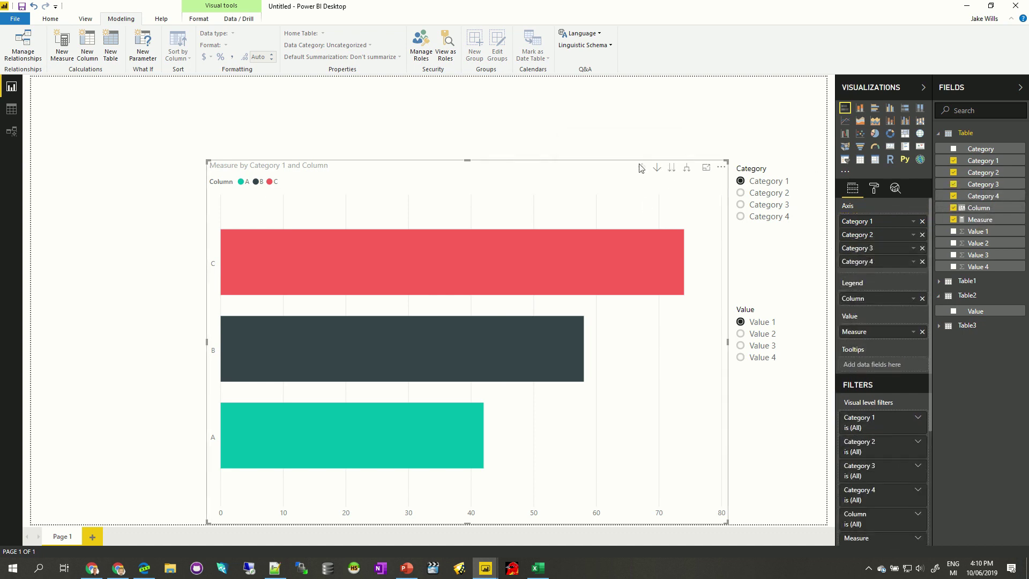
pyautogui.click(672, 168)
pyautogui.click(677, 170)
pyautogui.click(673, 169)
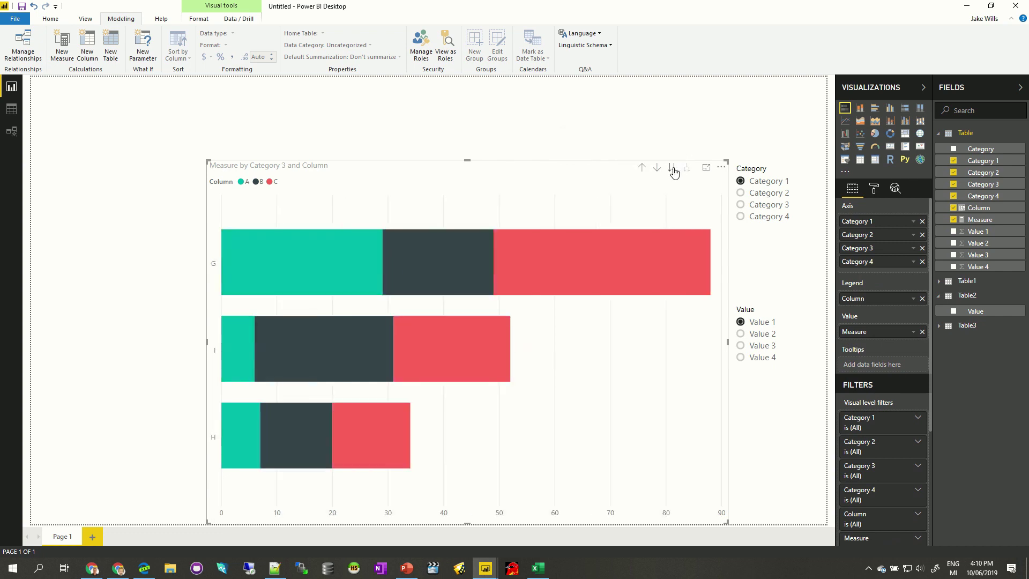
pyautogui.click(642, 168)
pyautogui.click(643, 169)
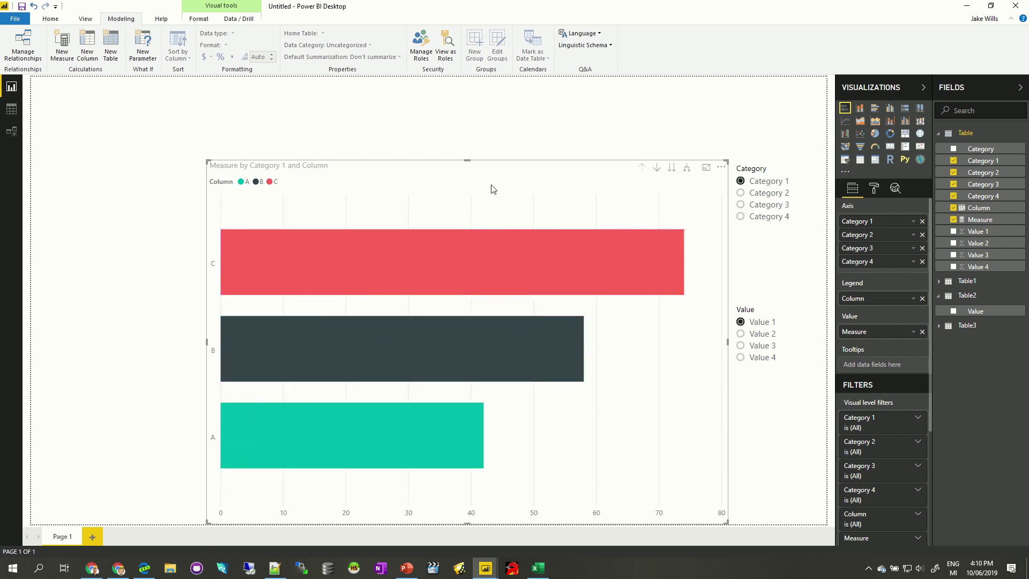
pyautogui.click(515, 117)
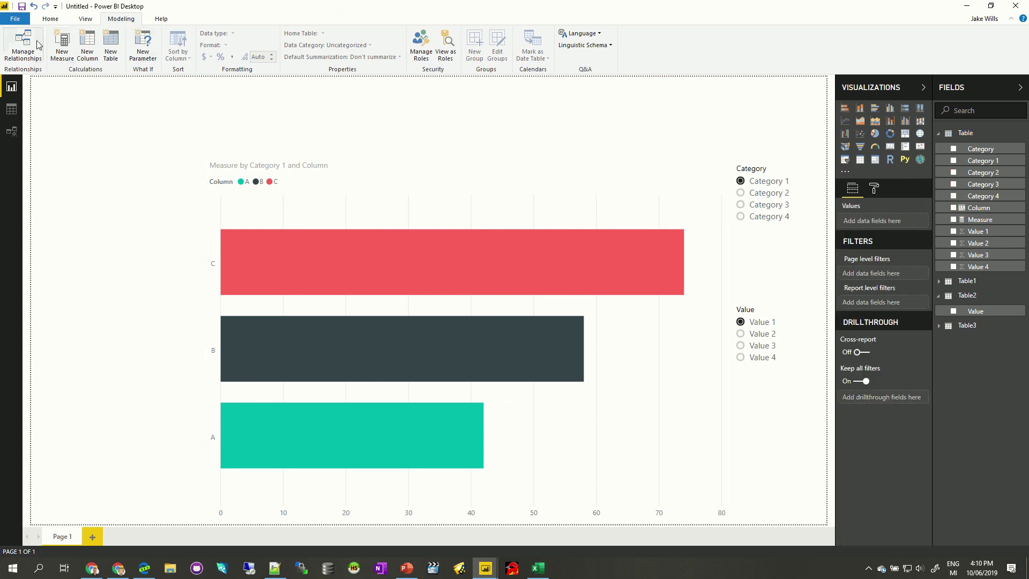
# Insert a blank button and move it right along the top of the page.
pyautogui.click(50, 19)
pyautogui.click(307, 46)
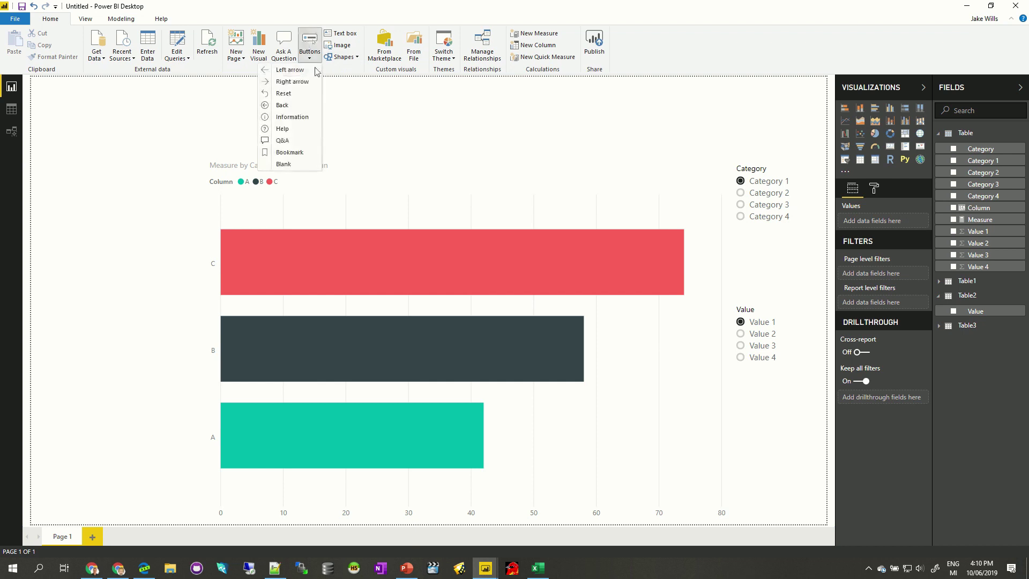
pyautogui.click(284, 164)
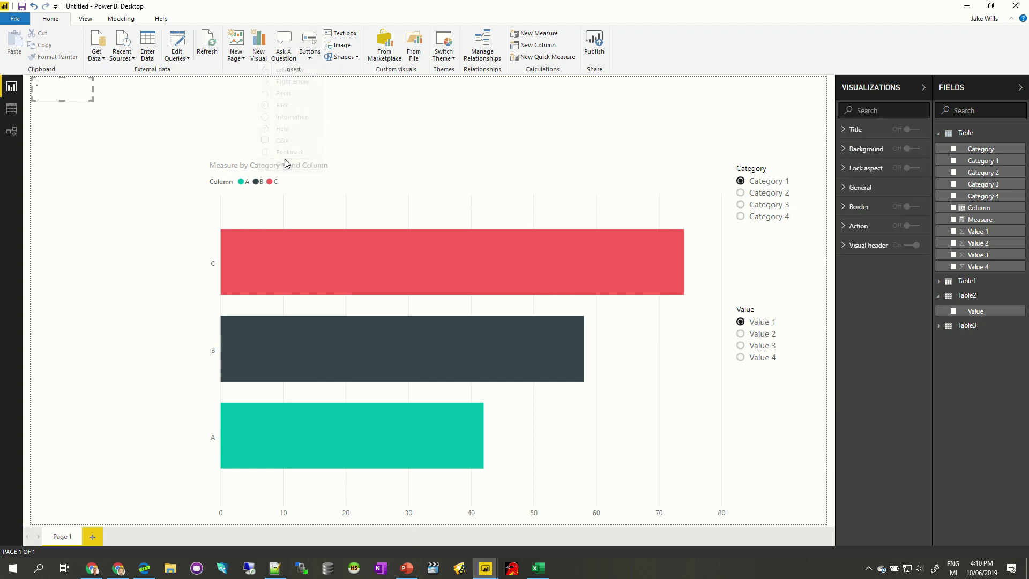
pyautogui.moveTo(154, 91); pyautogui.dragTo(245, 91)
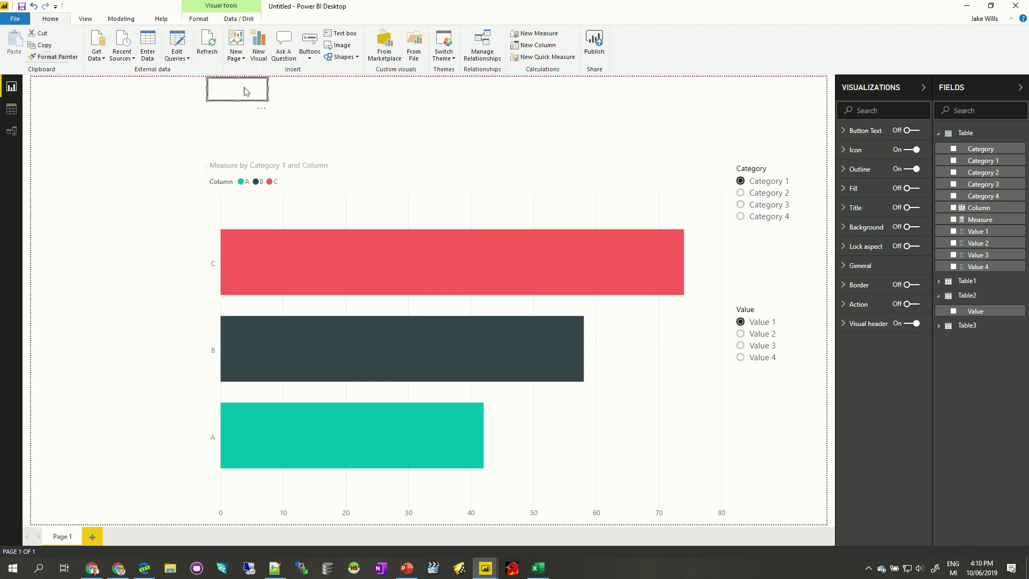
# Turn on the button's text and label it 'Category 1'.
pyautogui.click(879, 134)
pyautogui.click(906, 135)
pyautogui.click(872, 181)
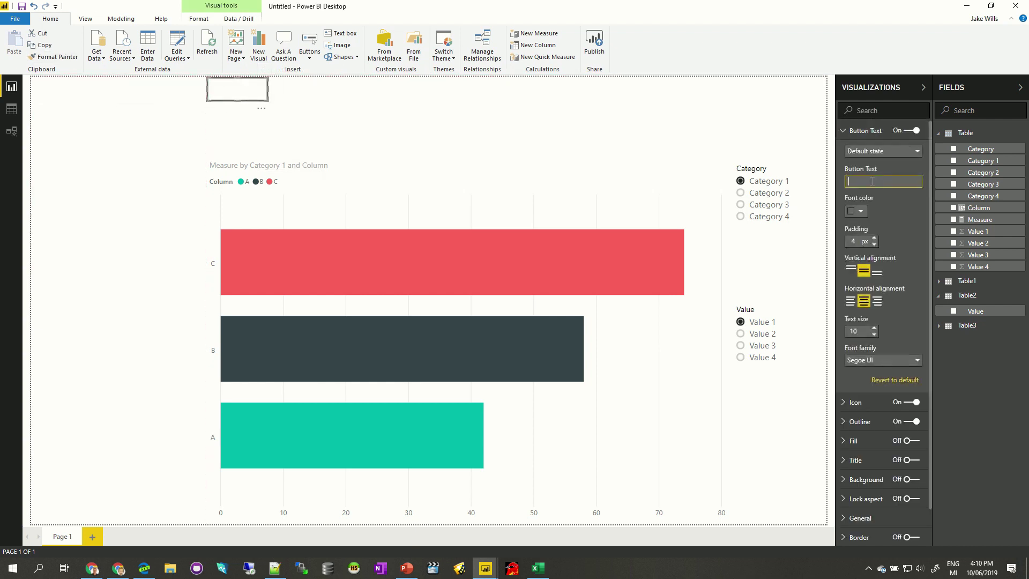
pyautogui.write('Category 1')
pyautogui.click(386, 170)
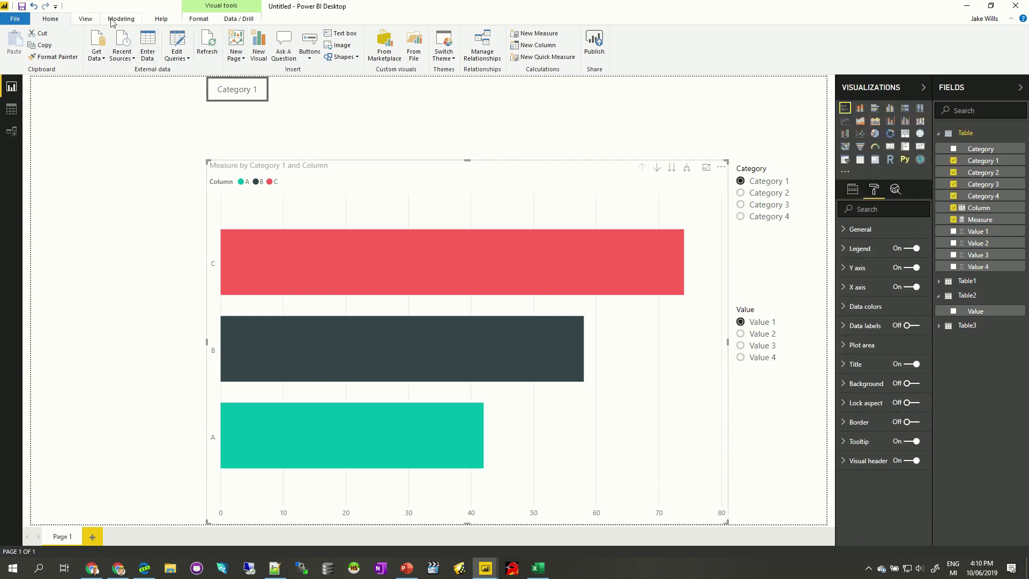
pyautogui.click(84, 20)
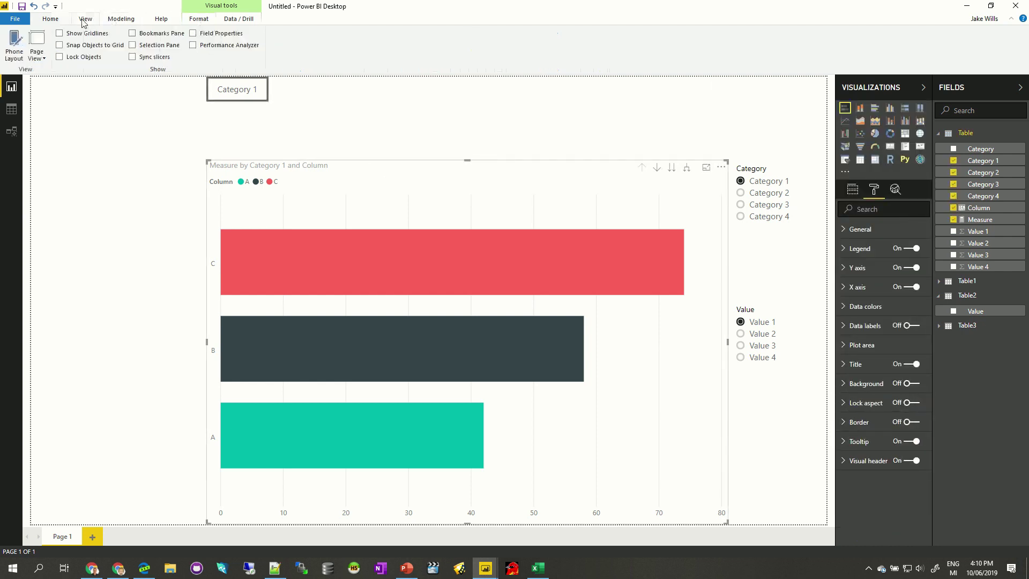
# Add a bookmark named 'Category 1' limited to the selected visuals.
pyautogui.click(160, 34)
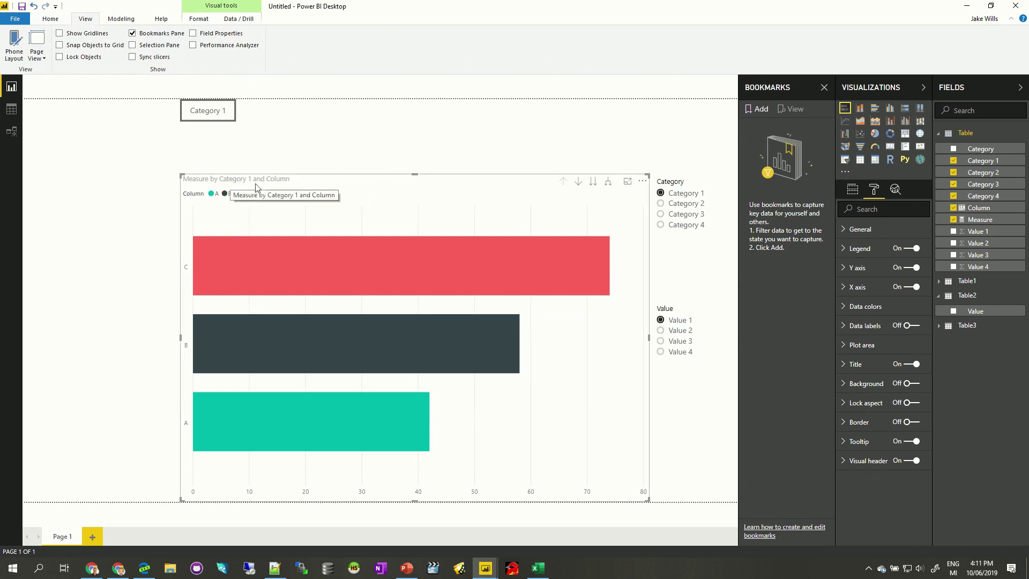
pyautogui.click(756, 109)
pyautogui.doubleClick(796, 126)
pyautogui.write('Category 1')
pyautogui.press('Return')
pyautogui.click(826, 125)
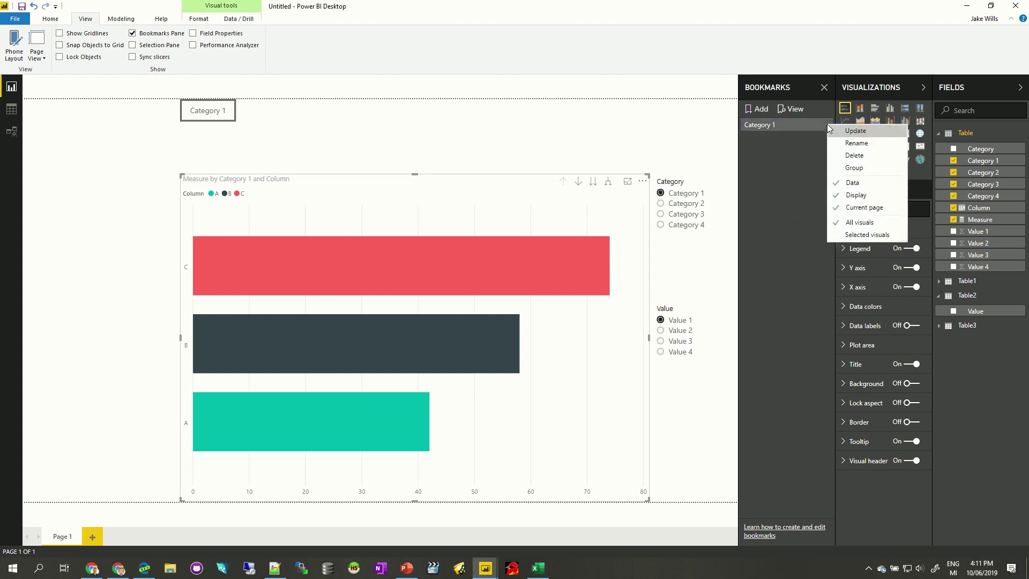
pyautogui.click(863, 235)
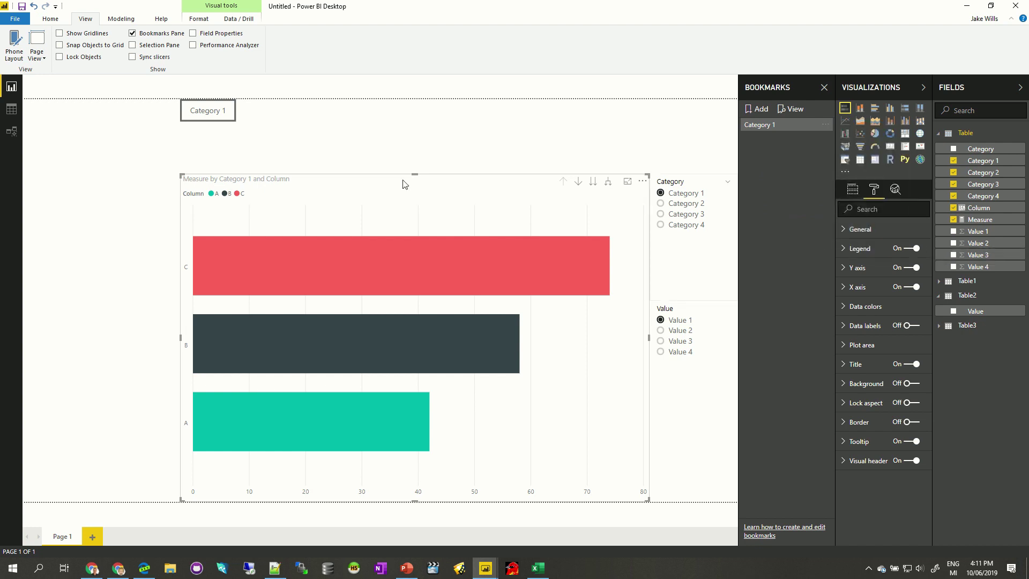
# Set the Category 1 button's action to the Category 1 bookmark, then drill the chart down a level.
pyautogui.click(224, 113)
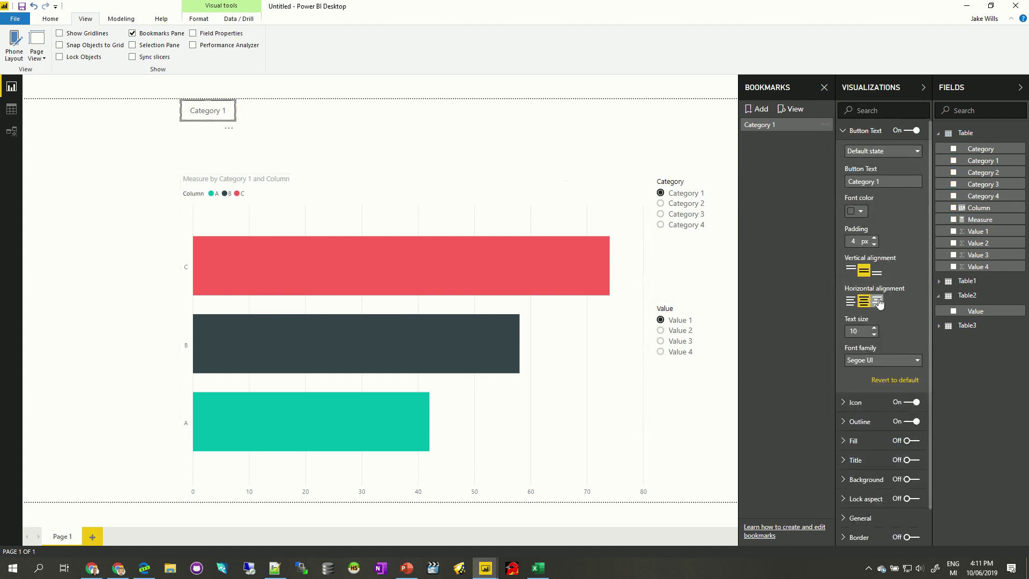
pyautogui.scroll(-1, 876, 409)
pyautogui.click(906, 517)
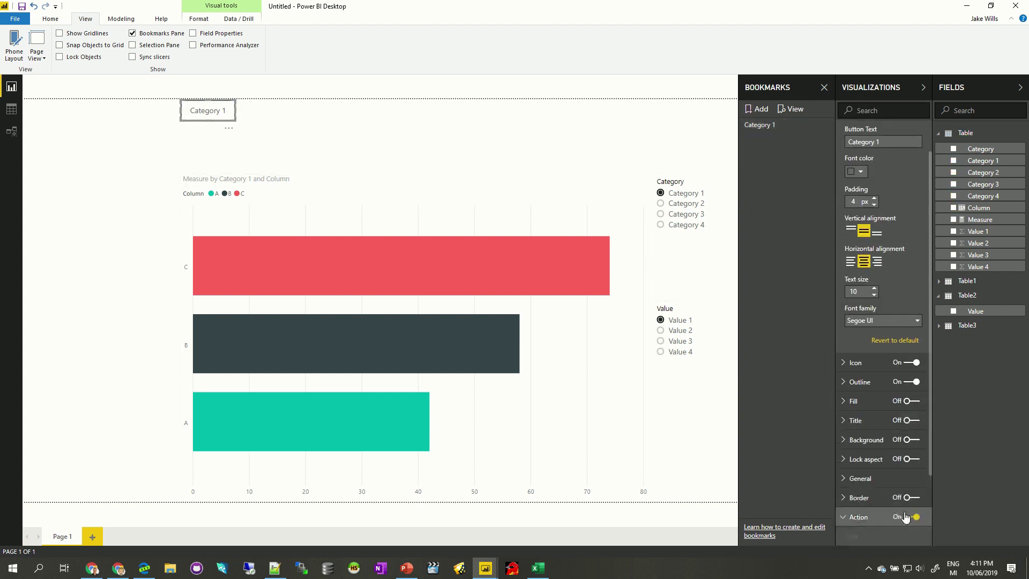
pyautogui.scroll(-3, 903, 499)
pyautogui.click(875, 462)
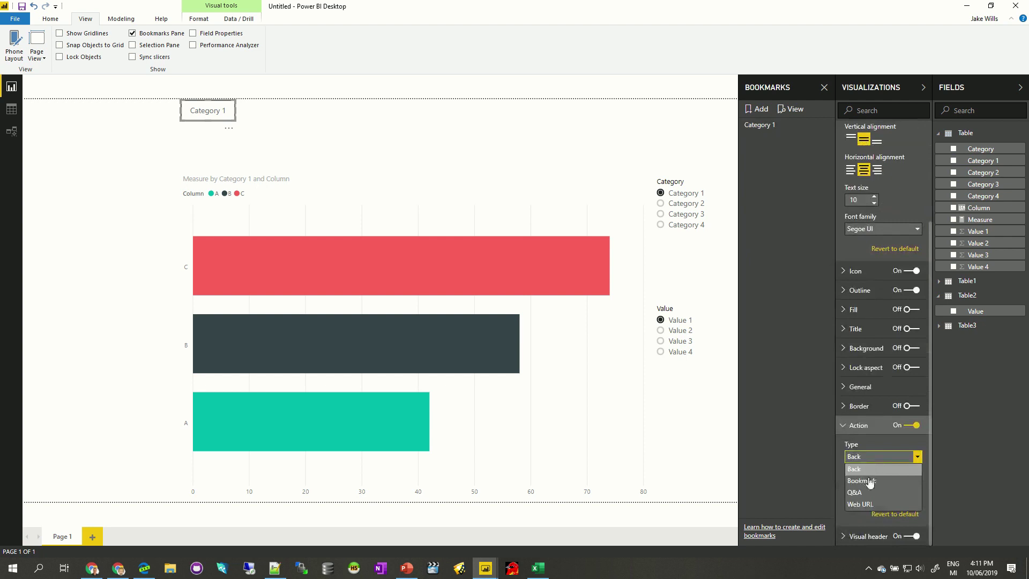
pyautogui.click(871, 481)
pyautogui.click(871, 489)
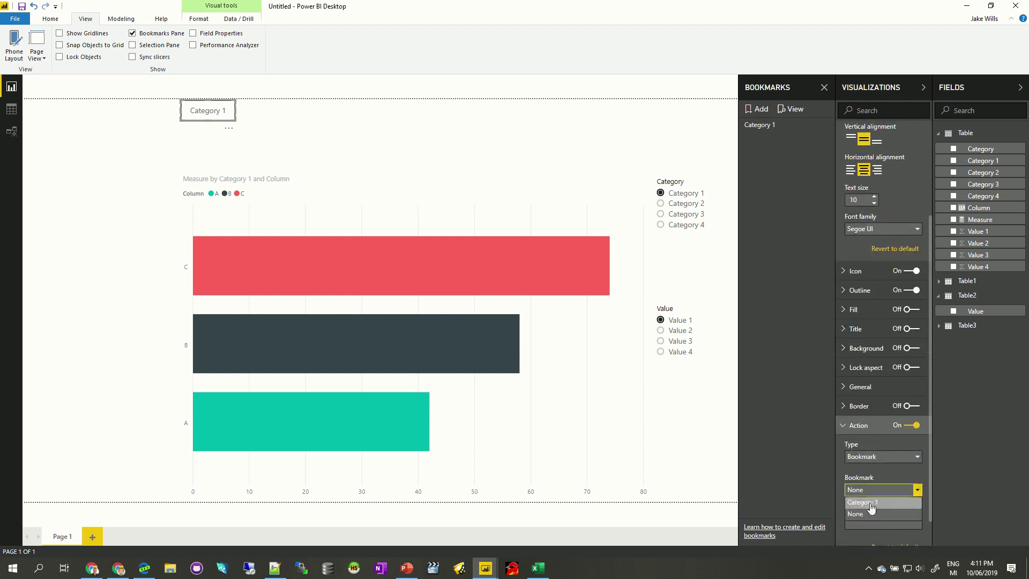
pyautogui.click(871, 502)
pyautogui.click(444, 169)
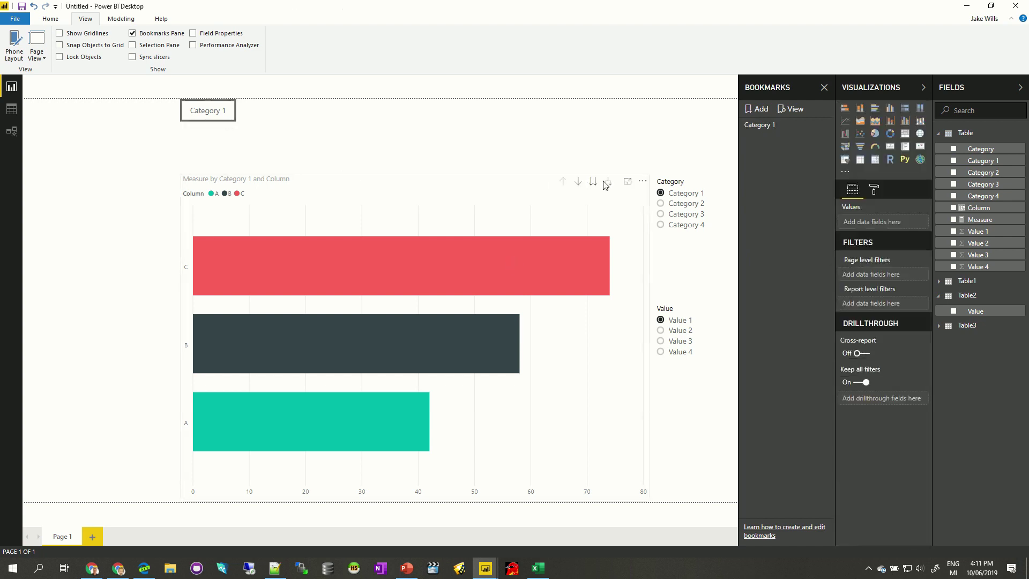
pyautogui.click(592, 181)
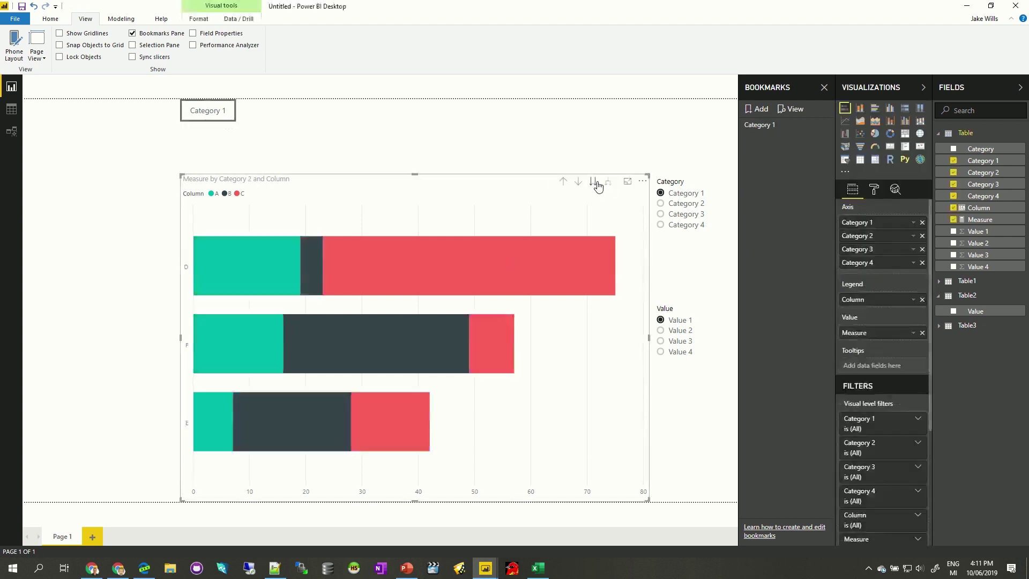
# Test the Category 1 button, then duplicate it into a row of buttons.
pyautogui.keyDown('ctrl'); pyautogui.click(223, 113); pyautogui.keyUp('ctrl')
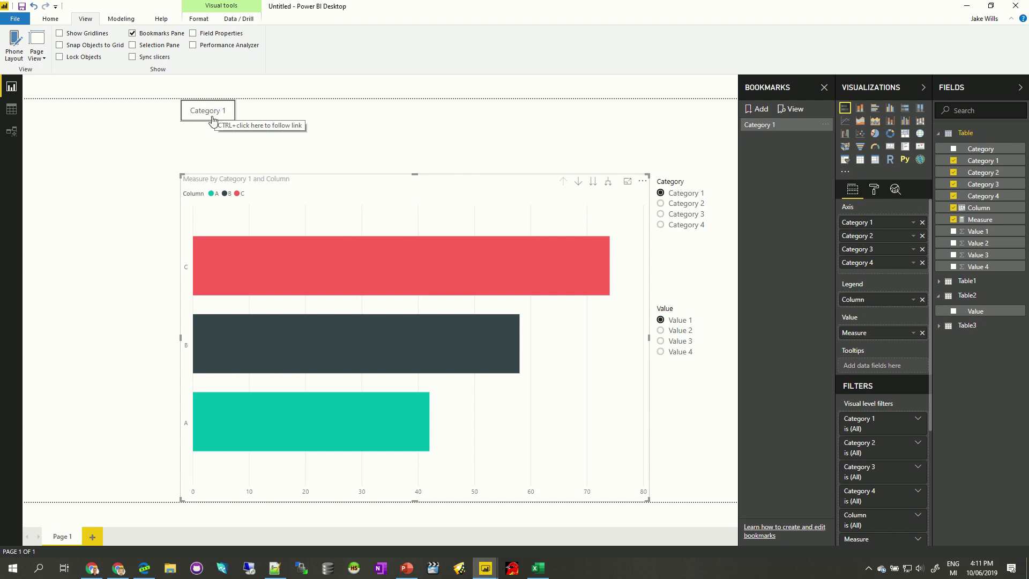
pyautogui.moveTo(216, 109); pyautogui.dragTo(385, 123)
pyautogui.moveTo(237, 120); pyautogui.dragTo(268, 114)
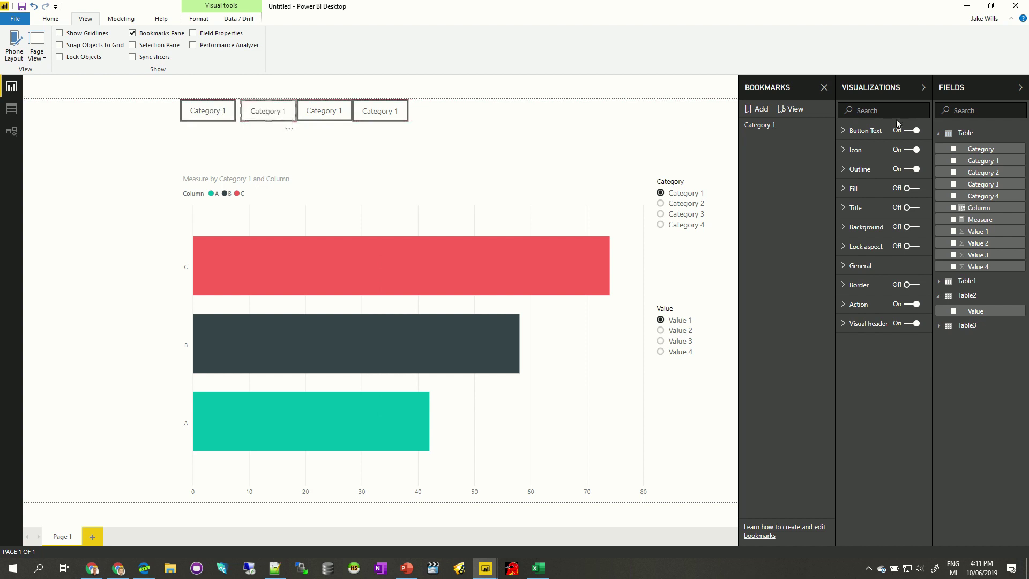
# Relabel the copied buttons Category 2, Category 3 and Category 4.
pyautogui.click(864, 132)
pyautogui.doubleClick(885, 181)
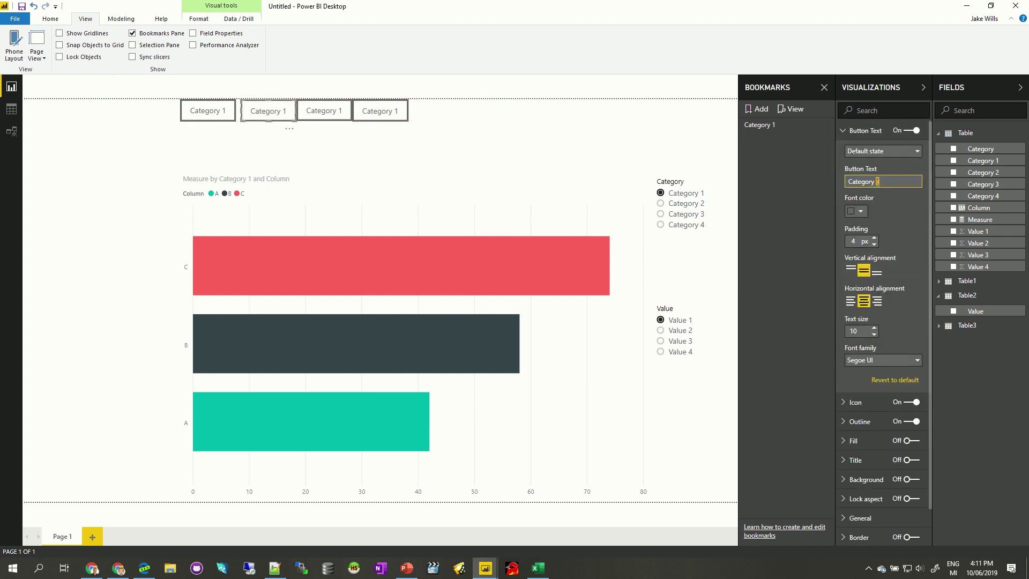
pyautogui.click(322, 112)
pyautogui.doubleClick(878, 182)
pyautogui.write('3')
pyautogui.click(371, 118)
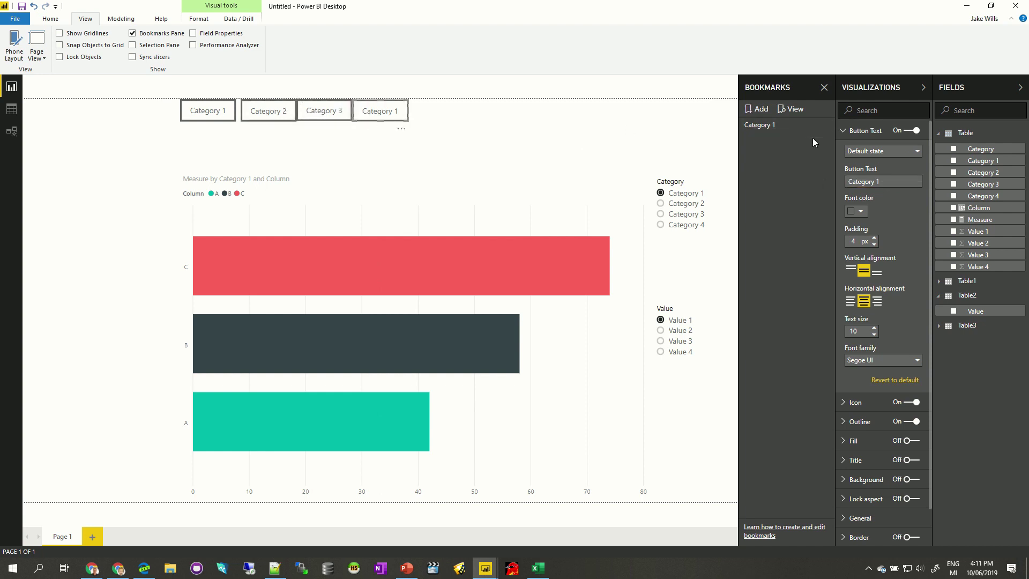
pyautogui.doubleClick(884, 181)
pyautogui.write('4')
pyautogui.click(406, 181)
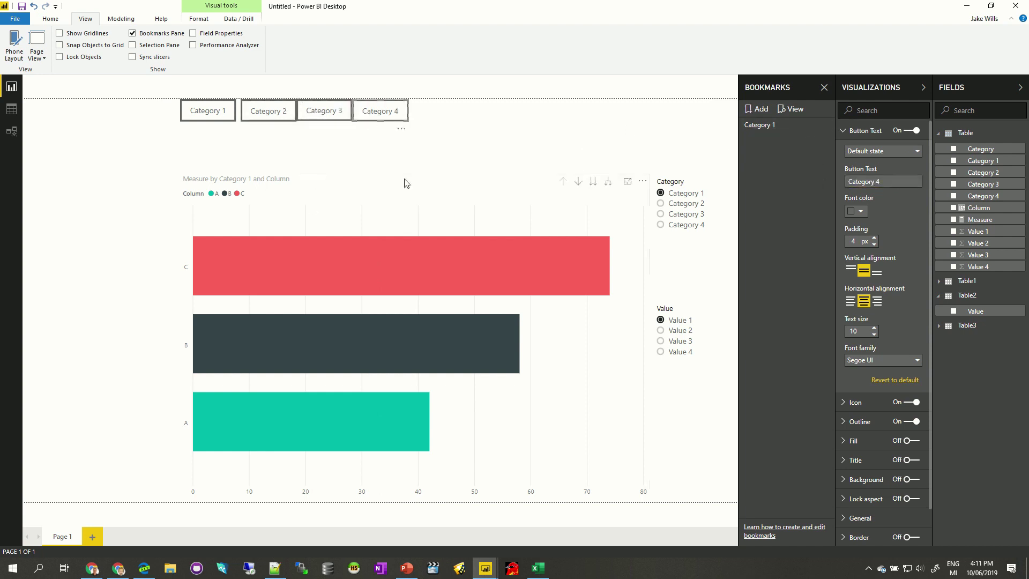
# Drill the chart down and save it as the 'Category 2' bookmark.
pyautogui.click(592, 185)
pyautogui.click(758, 109)
pyautogui.doubleClick(774, 138)
pyautogui.write('Cat')
pyautogui.press('Return')
pyautogui.click(826, 138)
pyautogui.press('Escape')
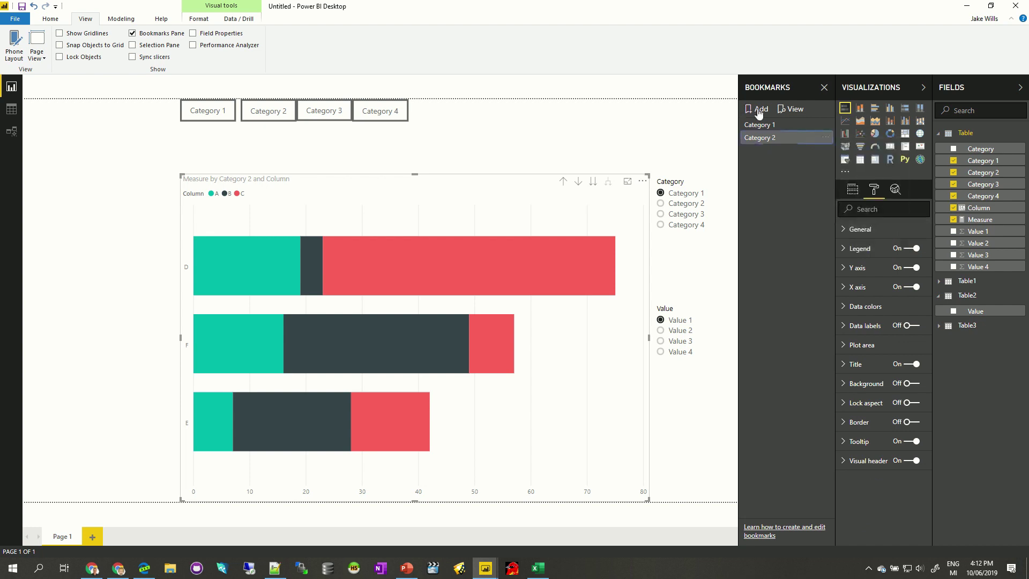
# Add a 'Category 3' bookmark and update it to the next drilled chart level.
pyautogui.click(758, 110)
pyautogui.doubleClick(766, 153)
pyautogui.write('Cate')
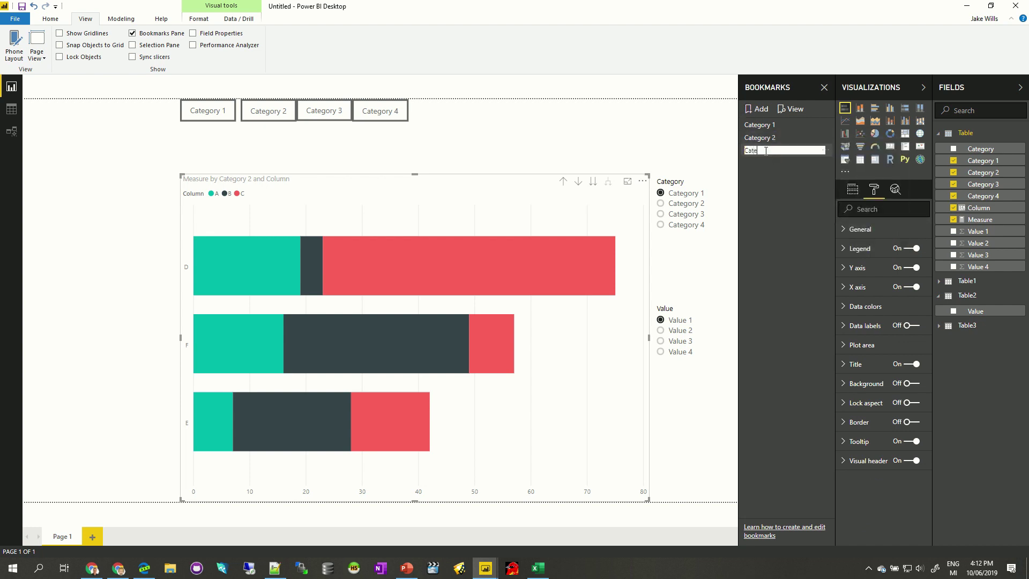
pyautogui.write('gory 34')
pyautogui.press('BackSpace')
pyautogui.press('Return')
pyautogui.click(826, 150)
pyautogui.click(836, 236)
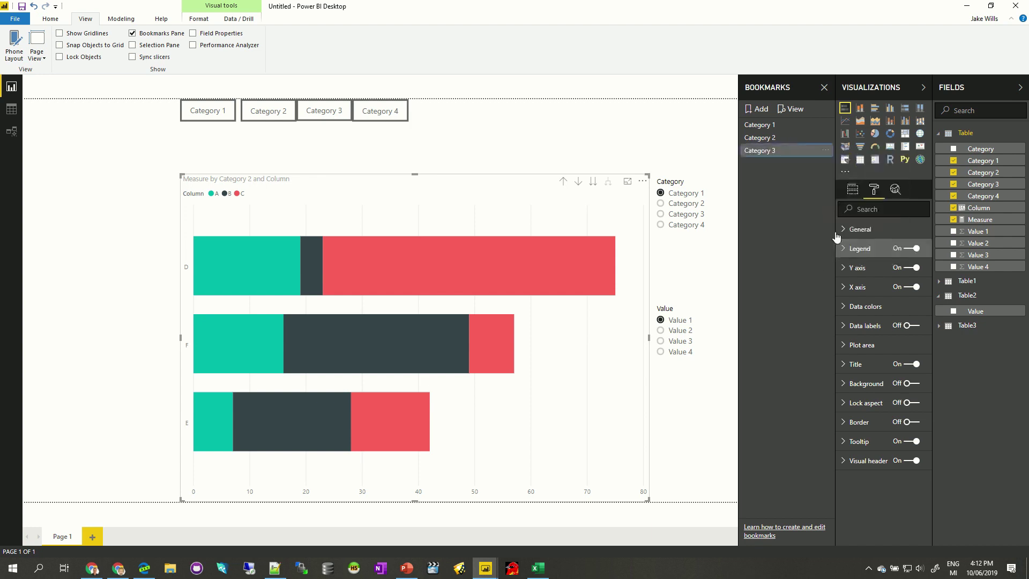
pyautogui.click(592, 183)
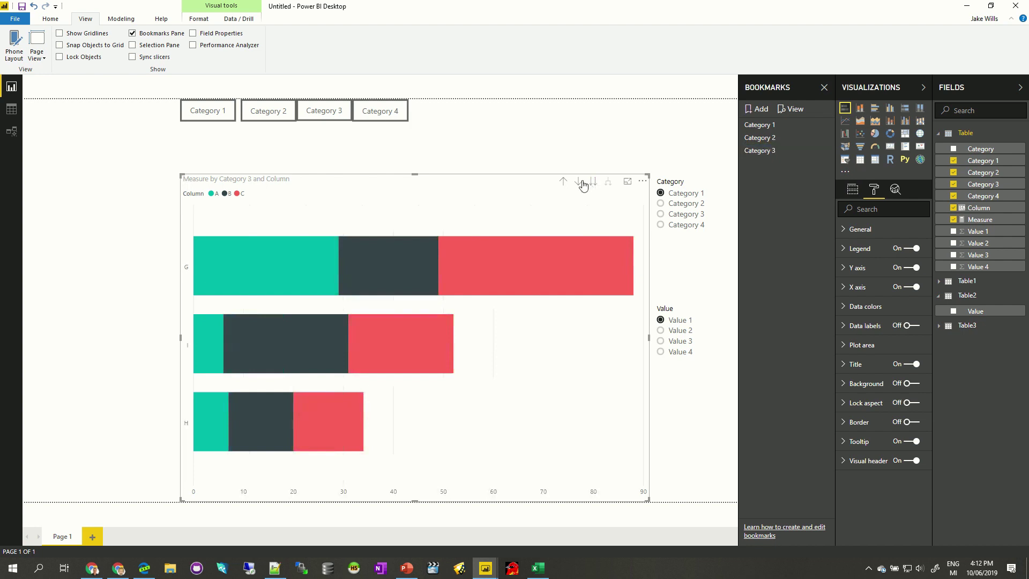
pyautogui.click(827, 150)
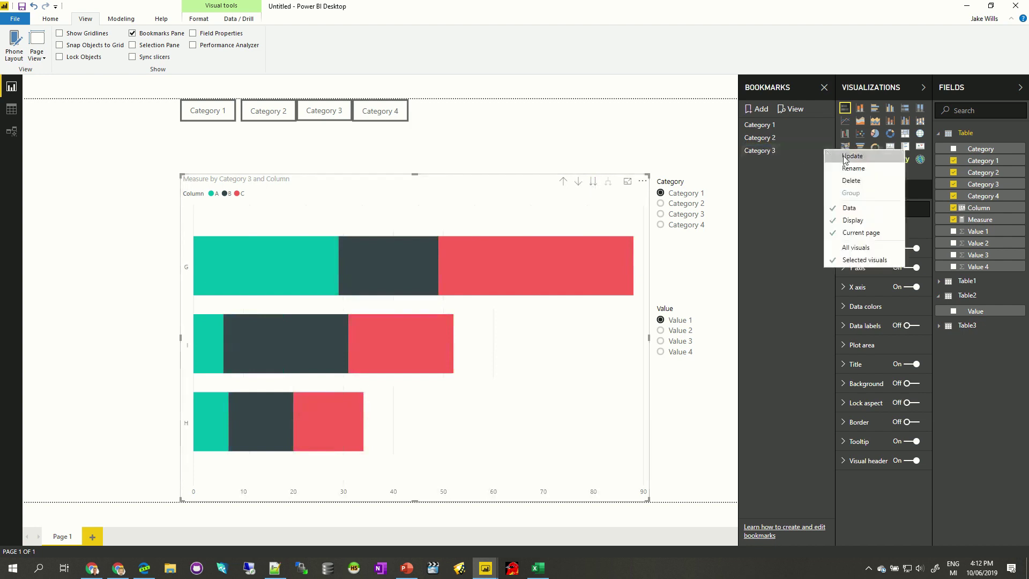
pyautogui.click(844, 158)
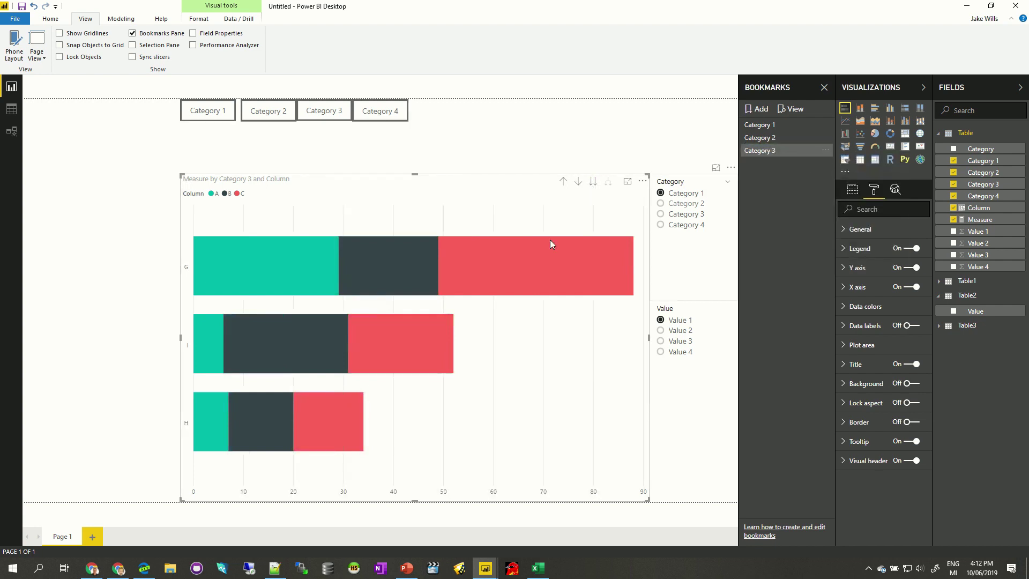
# Add a 'Category 4' bookmark updated to the deepest drill level, then reapply Category 1.
pyautogui.click(757, 111)
pyautogui.doubleClick(764, 164)
pyautogui.write('Ca')
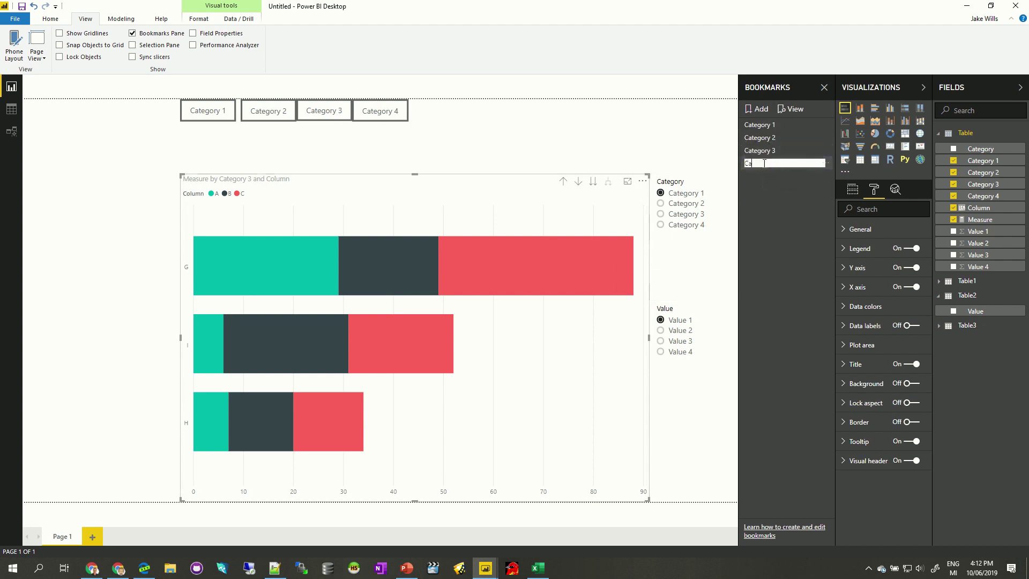
pyautogui.write('tegory 4')
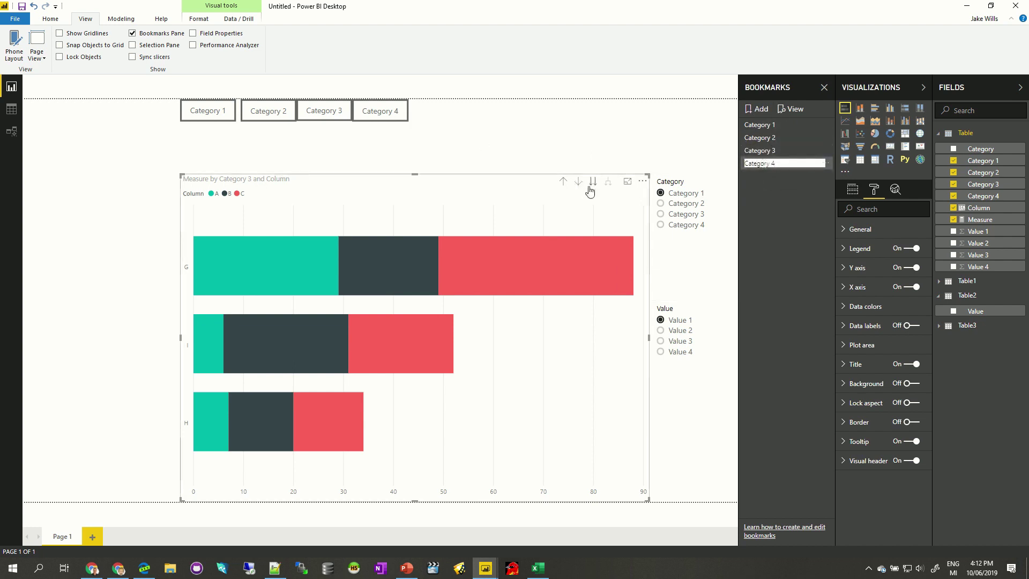
pyautogui.click(593, 181)
pyautogui.click(826, 164)
pyautogui.click(792, 160)
pyautogui.click(769, 127)
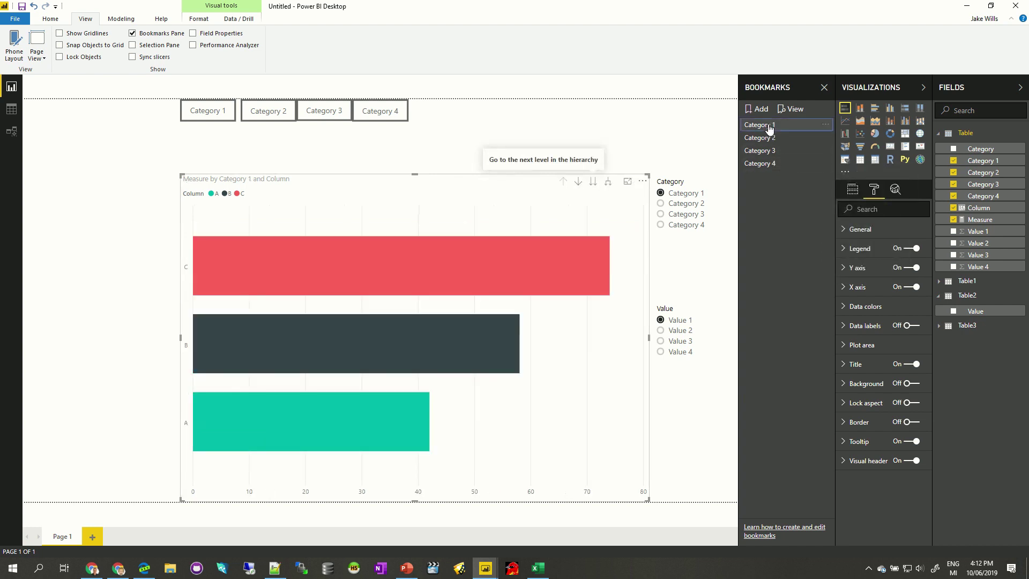
# Preview the Category 3 and 4 bookmarks, then link the Category 2 button to its bookmark.
pyautogui.click(765, 153)
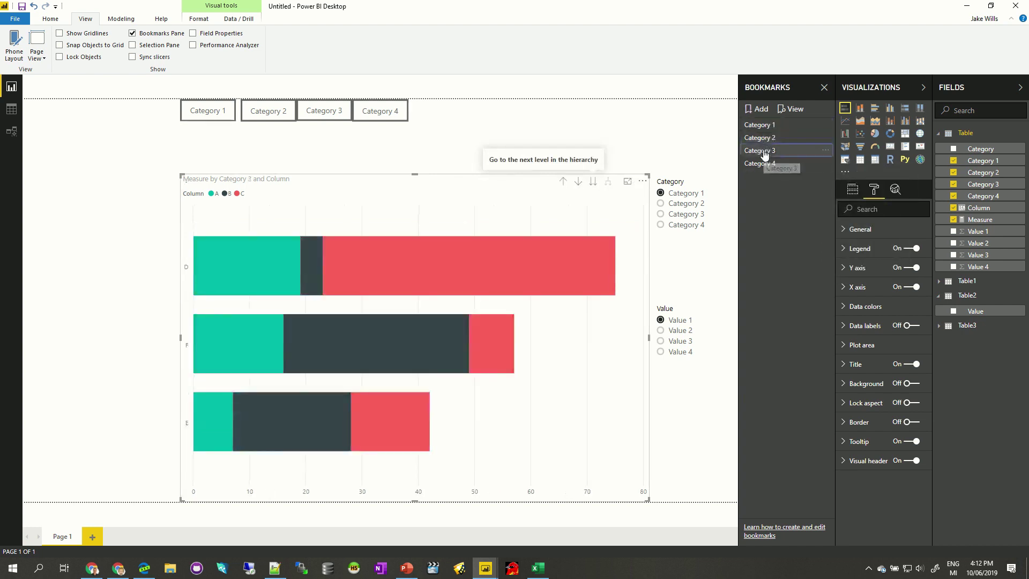
pyautogui.click(762, 163)
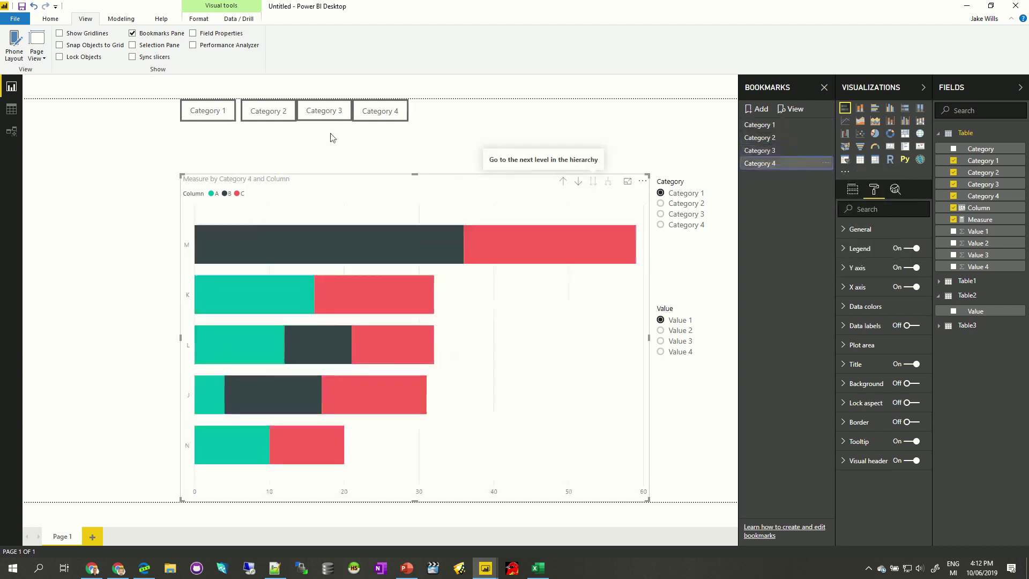
pyautogui.click(279, 112)
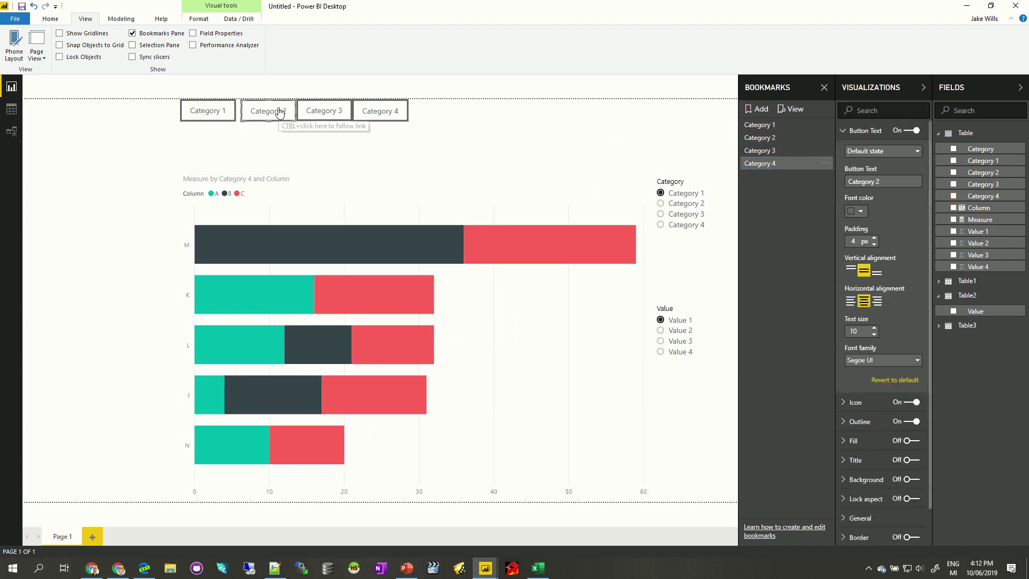
pyautogui.scroll(-2, 868, 482)
pyautogui.click(860, 491)
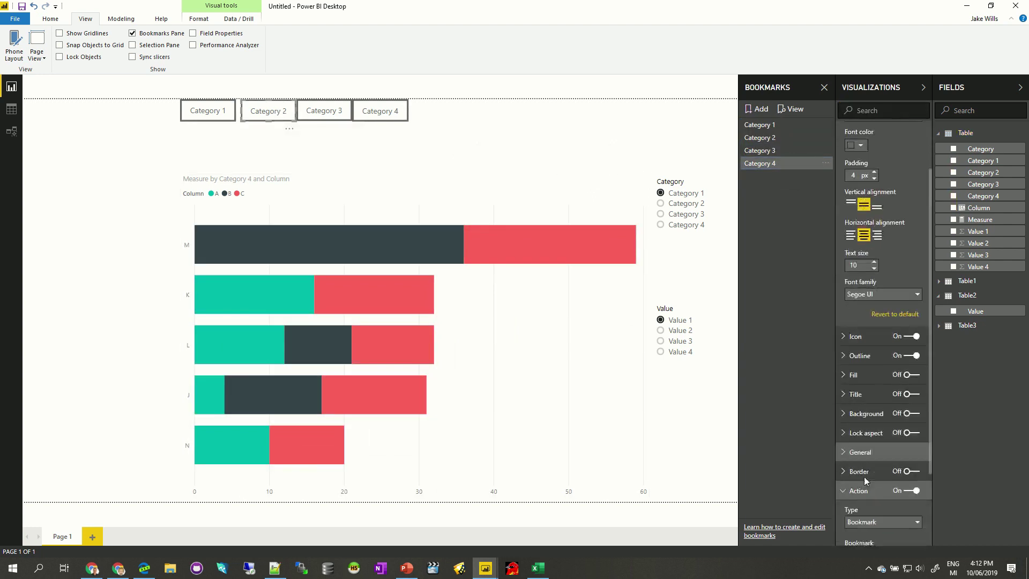
pyautogui.scroll(-3, 864, 481)
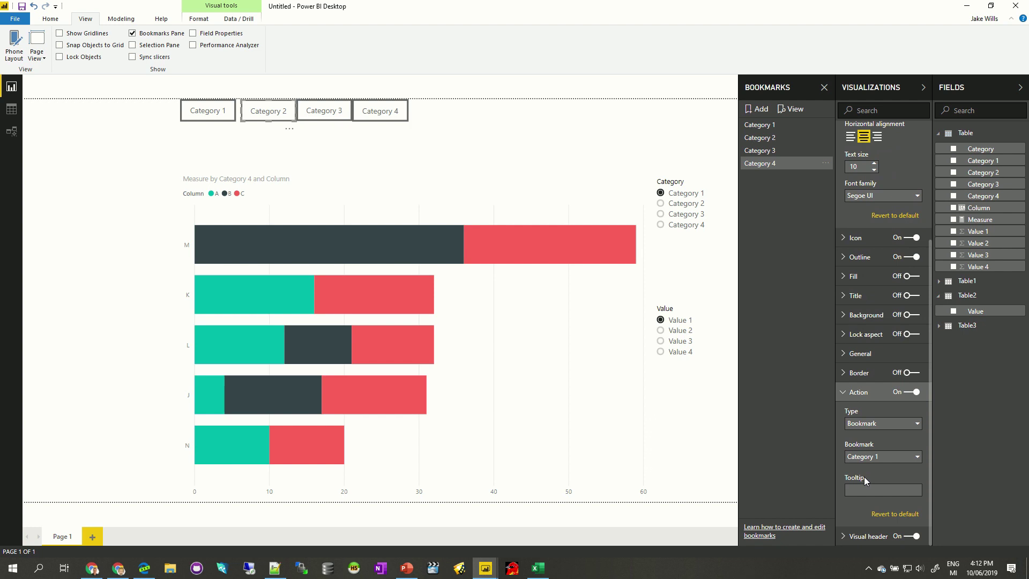
pyautogui.click(875, 457)
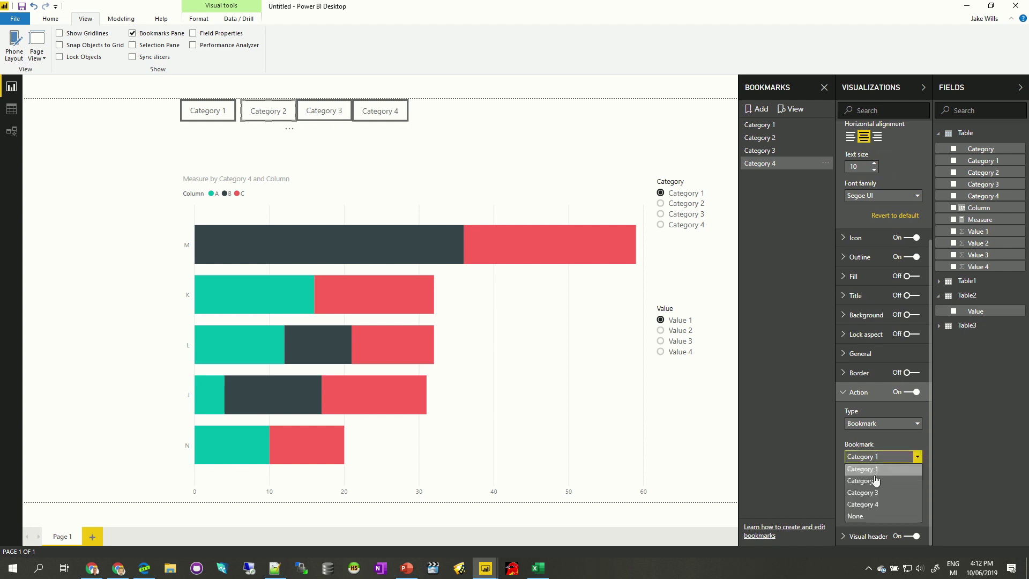
pyautogui.click(876, 481)
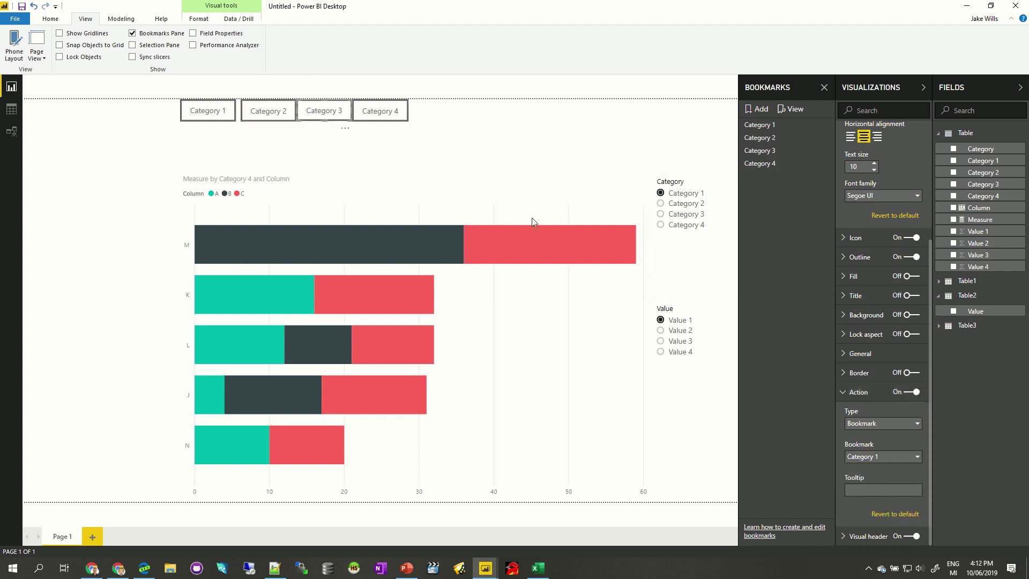
# Link the Category 3 and Category 4 buttons to their matching bookmarks.
pyautogui.click(877, 457)
pyautogui.click(877, 493)
pyautogui.click(380, 110)
pyautogui.click(916, 457)
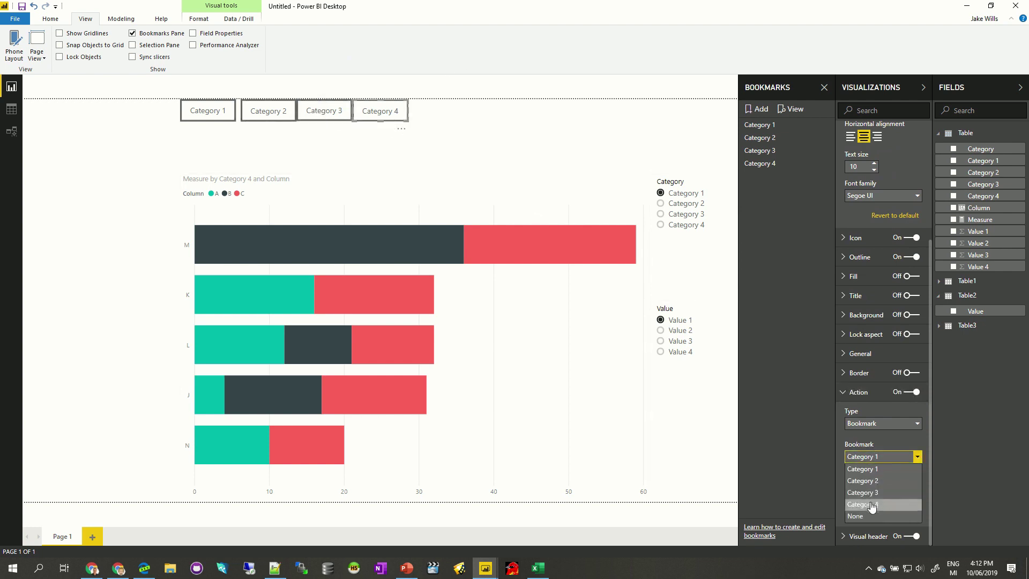
pyautogui.click(884, 502)
pyautogui.click(520, 123)
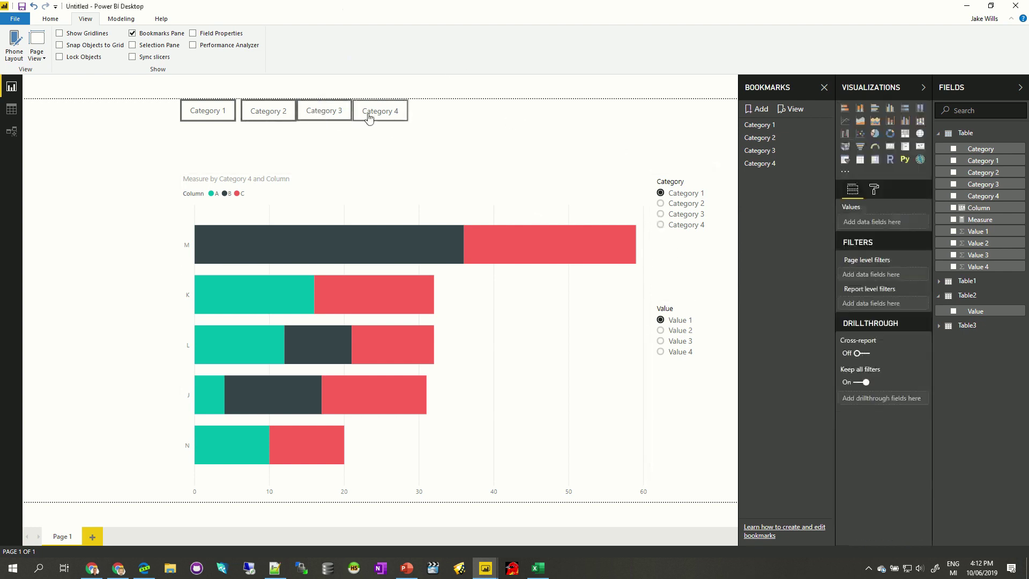
# Duplicate the Category 1 button and move the copy to the page's left edge.
pyautogui.keyDown('ctrl'); pyautogui.click(218, 110); pyautogui.keyUp('ctrl')
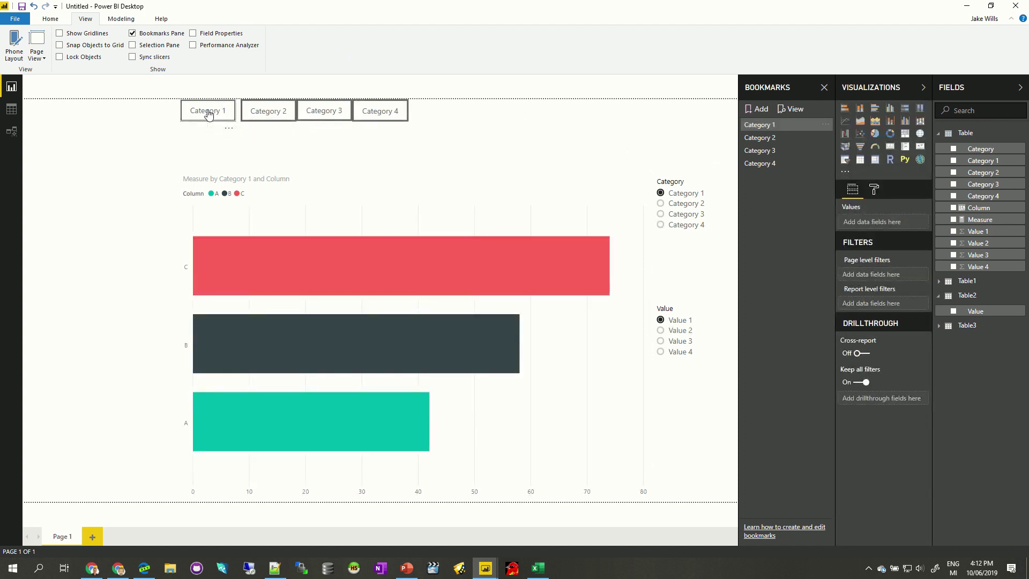
pyautogui.hotkey('ctrl', 'c')
pyautogui.hotkey('ctrl', 'v')
pyautogui.moveTo(206, 119); pyautogui.dragTo(38, 110)
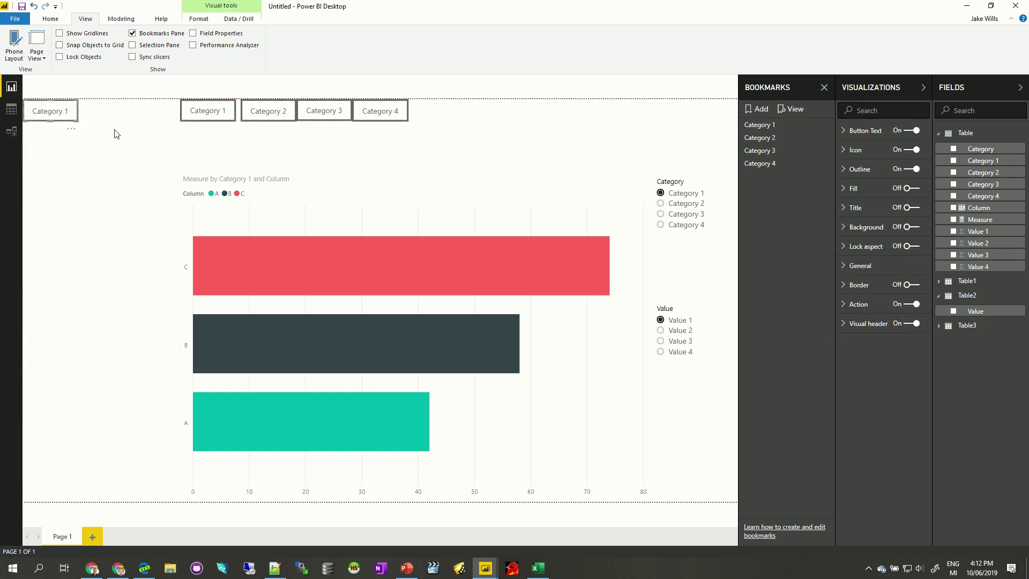
# Add a new bookmark and name it 'Reset'.
pyautogui.click(765, 110)
pyautogui.doubleClick(776, 176)
pyautogui.write('Resedt')
pyautogui.press('Return')
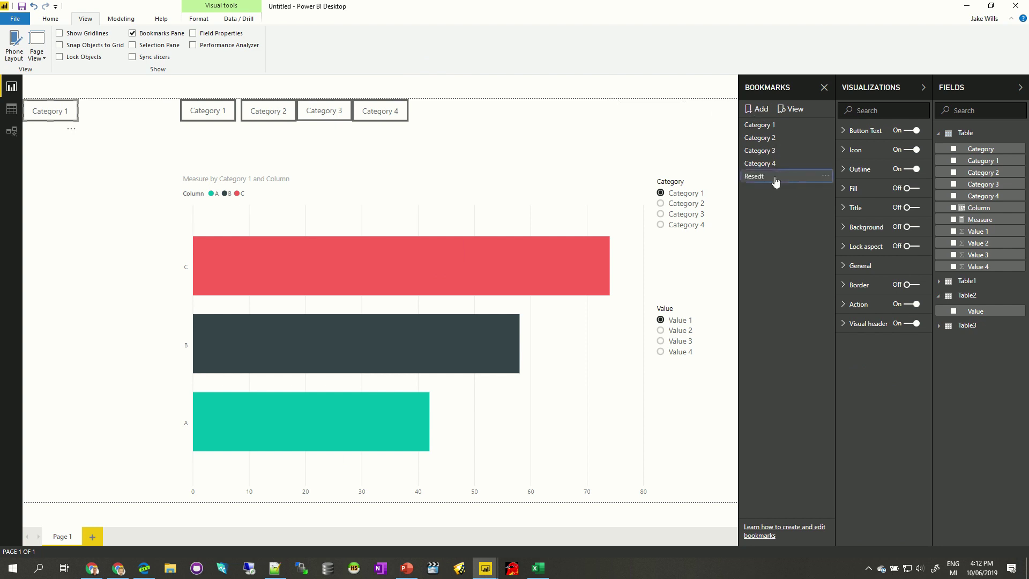
pyautogui.doubleClick(775, 177)
pyautogui.click(774, 176)
pyautogui.write('t')
pyautogui.press('Return')
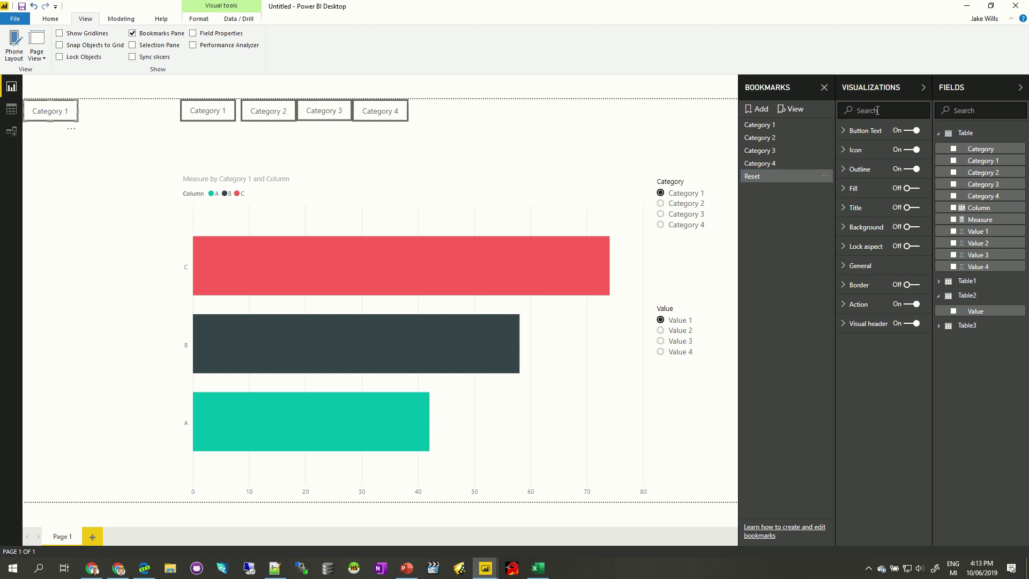
# Change the duplicate button's text to 'Reset'.
pyautogui.click(864, 130)
pyautogui.write('Re')
pyautogui.click(69, 110)
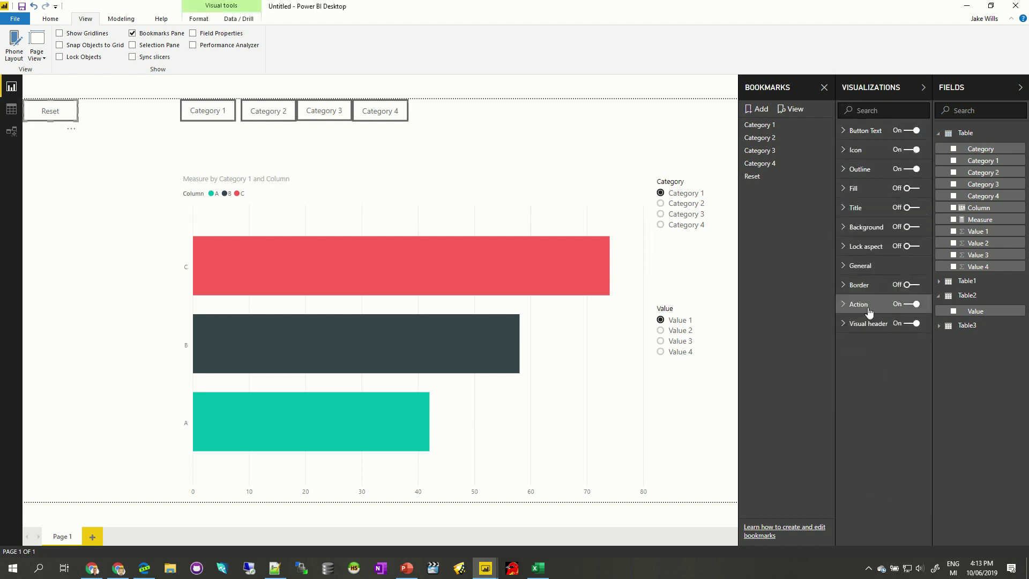
# Set the Reset button's action to apply the Reset bookmark.
pyautogui.click(858, 304)
pyautogui.click(893, 375)
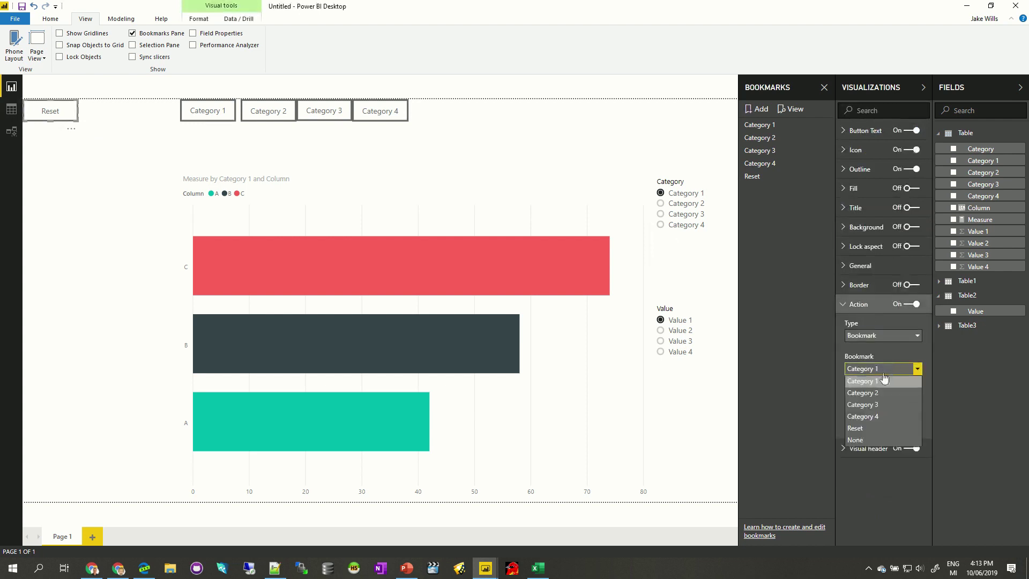
pyautogui.click(873, 434)
pyautogui.click(230, 119)
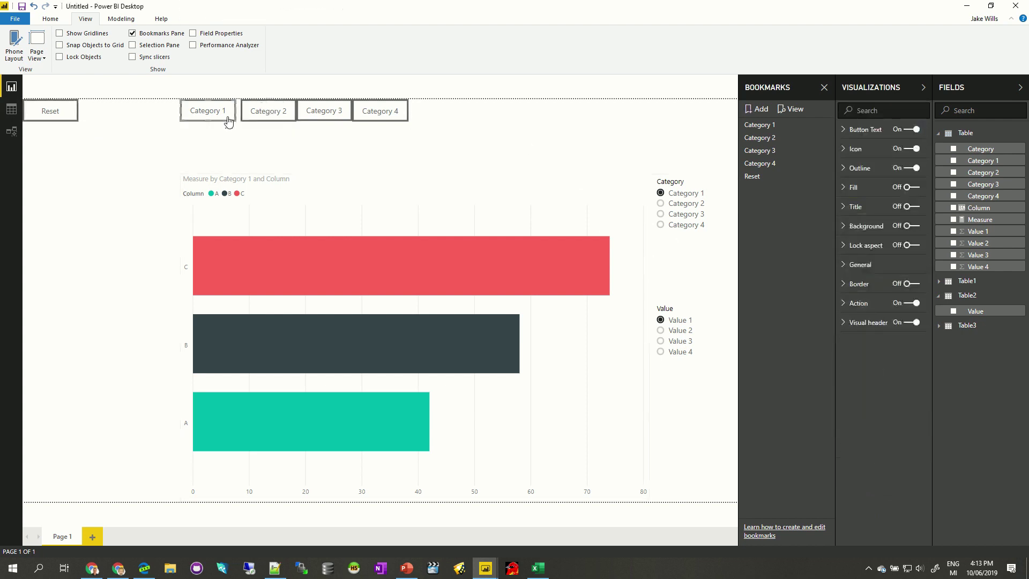
# Test the Category 1 and 3 buttons and slicers, then restore the default view with Reset.
pyautogui.keyDown('ctrl'); pyautogui.click(229, 120); pyautogui.keyUp('ctrl')
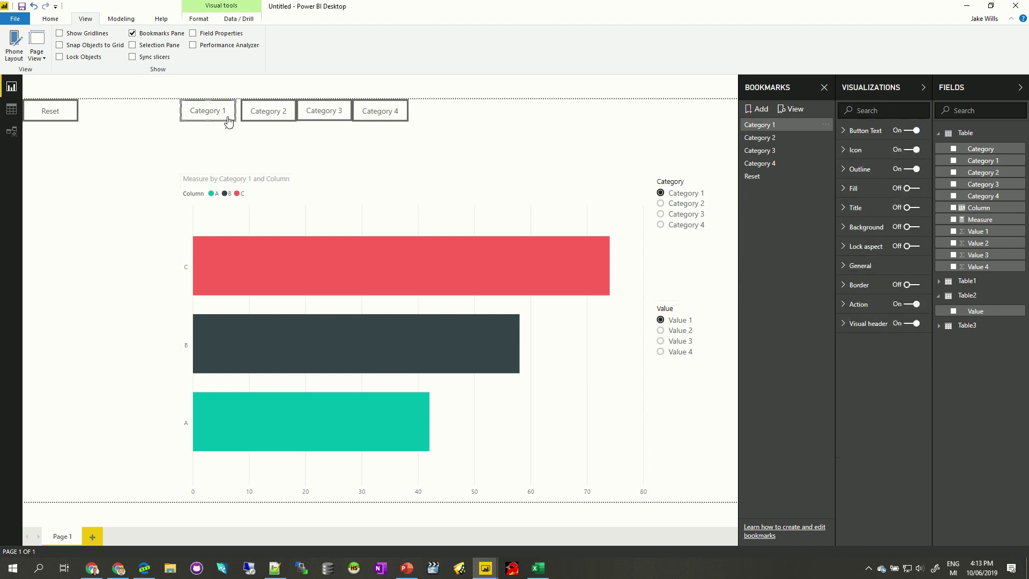
pyautogui.keyDown('ctrl'); pyautogui.click(305, 111); pyautogui.keyUp('ctrl')
pyautogui.click(681, 226)
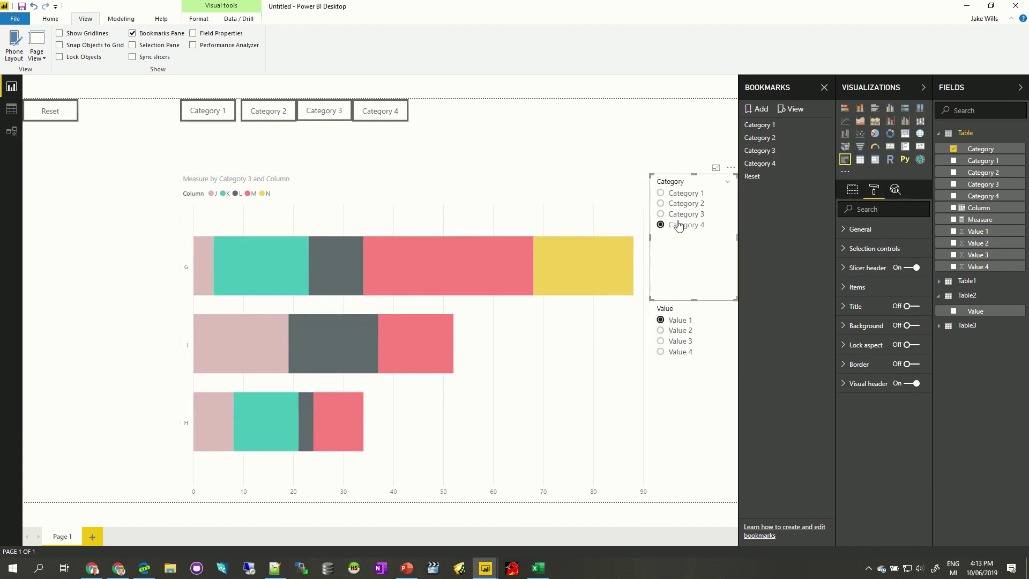
pyautogui.click(683, 341)
pyautogui.keyDown('ctrl'); pyautogui.click(49, 112); pyautogui.keyUp('ctrl')
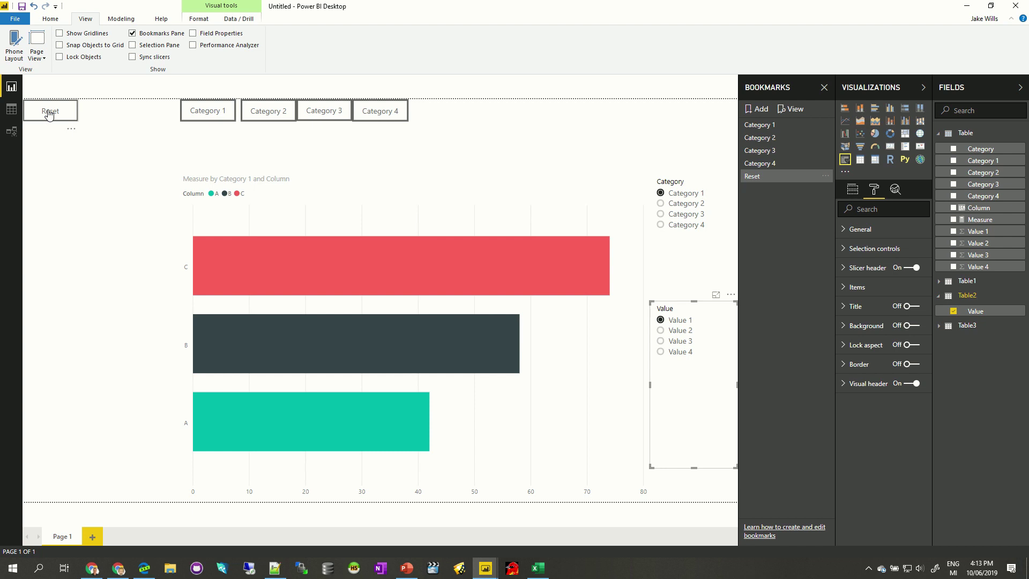
pyautogui.click(242, 149)
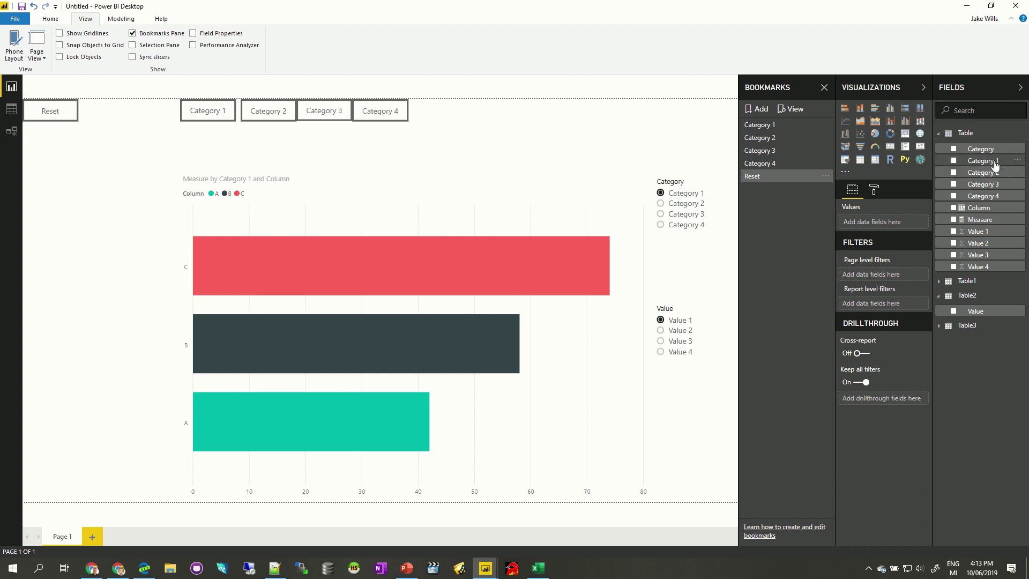
# Add a resized Category 1 slicer to the canvas and filter the chart to category B.
pyautogui.moveTo(992, 165); pyautogui.dragTo(70, 190)
pyautogui.click(845, 159)
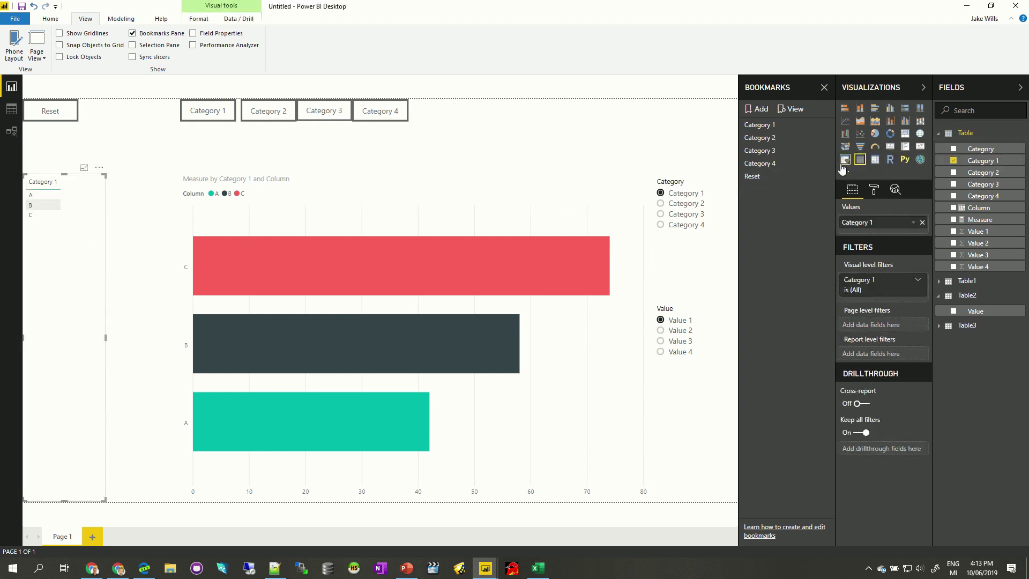
pyautogui.moveTo(64, 500); pyautogui.dragTo(65, 232)
pyautogui.click(34, 203)
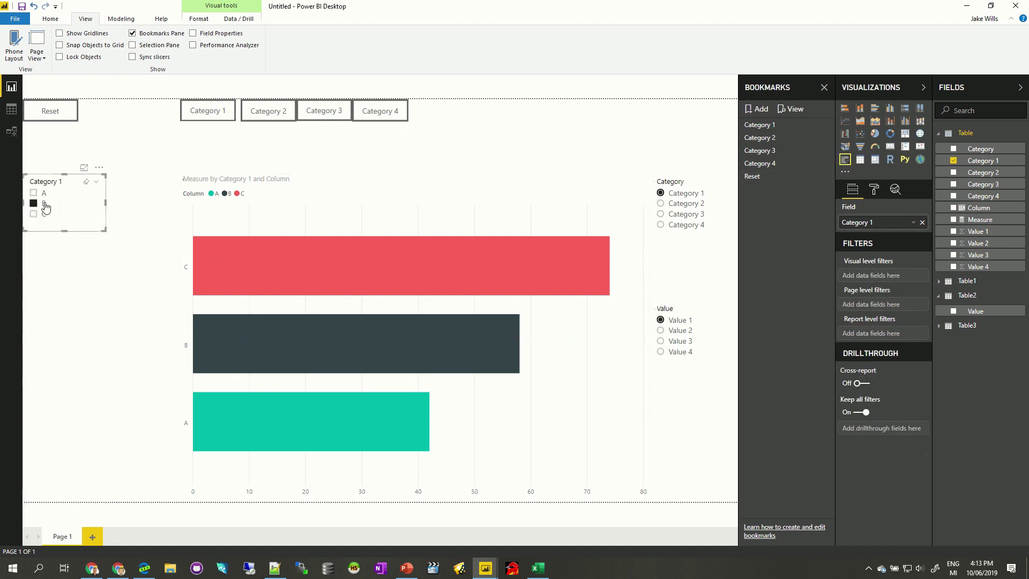
# Apply the Category 2 split coloured by Category 4, then view the published report in the browser.
pyautogui.keyDown('ctrl'); pyautogui.click(271, 111); pyautogui.keyUp('ctrl')
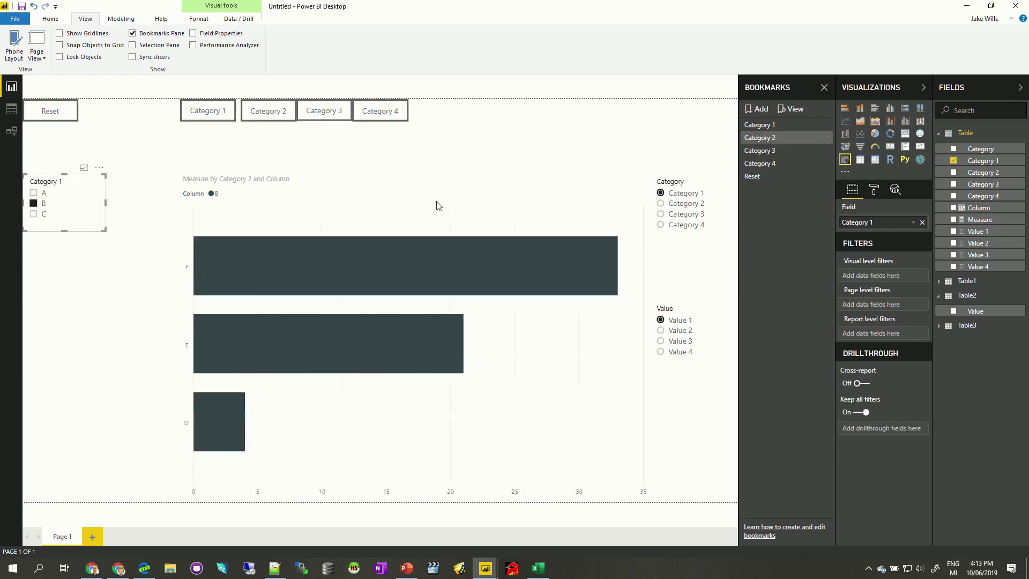
pyautogui.click(691, 225)
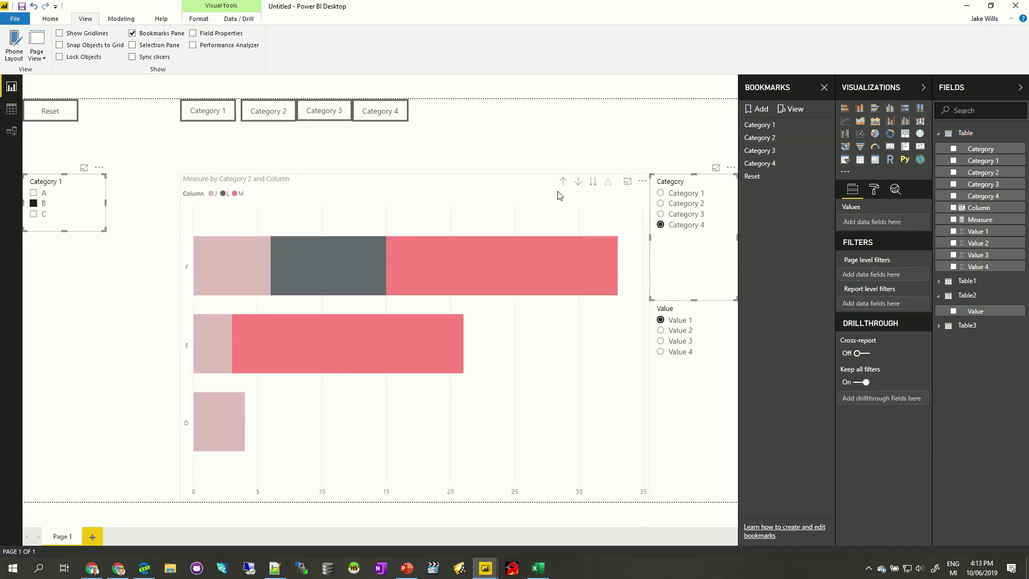
pyautogui.click(144, 568)
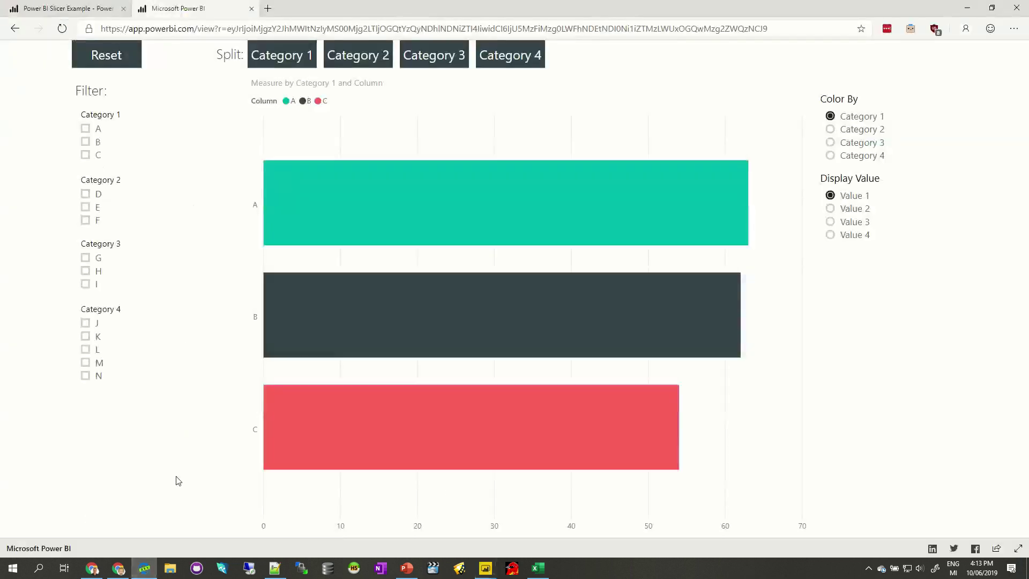